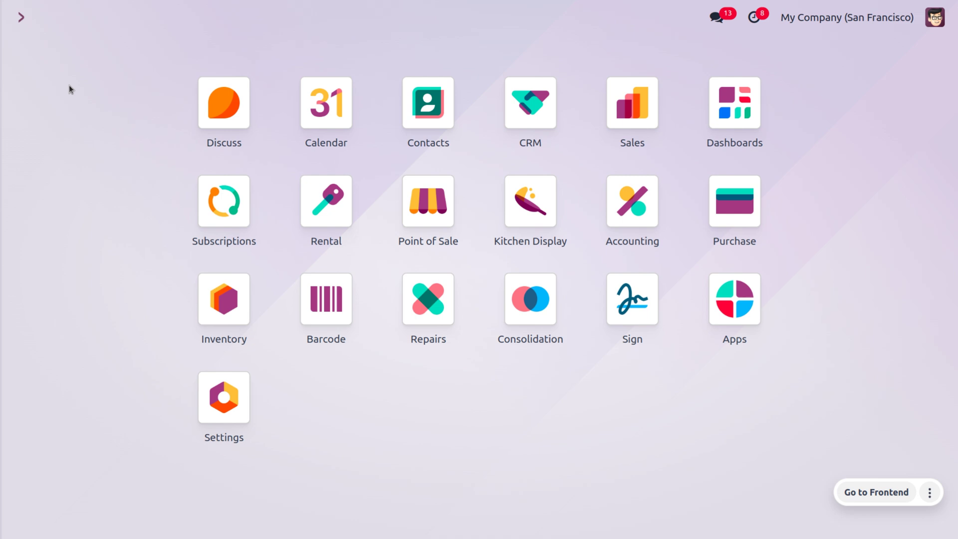
# Step: Open the Sales app to the My Quotations list of 23 records
pyautogui.click(615, 123)
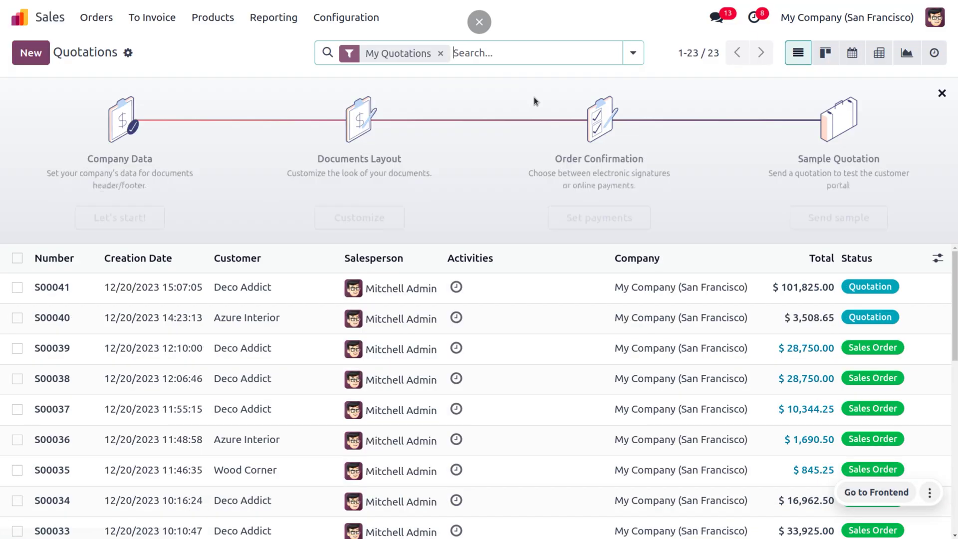
# Step: Open Sales Settings at the Shipping section, where Delivery Methods and the carrier connectors are enabled
pyautogui.click(346, 17)
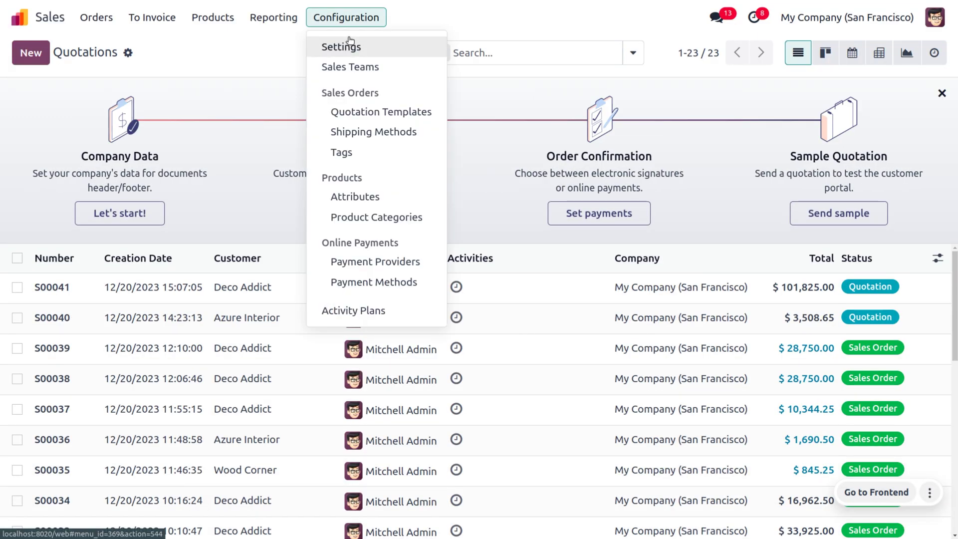
pyautogui.click(350, 41)
pyautogui.scroll(-5, 460, 349)
pyautogui.scroll(-15, 460, 349)
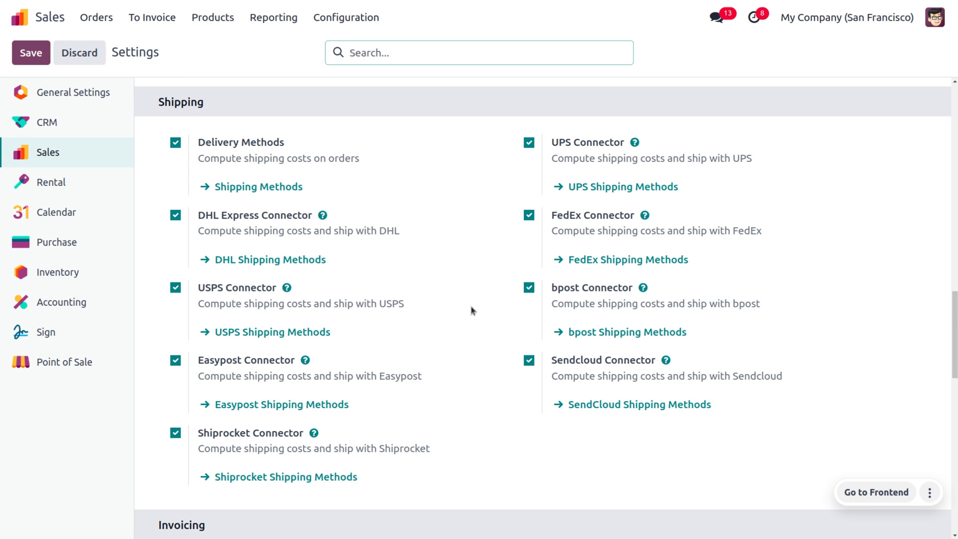
# Step: Open the Shipping Methods list with its 16 methods, such as Standard delivery, DHL EU and Fedex US
pyautogui.click(342, 19)
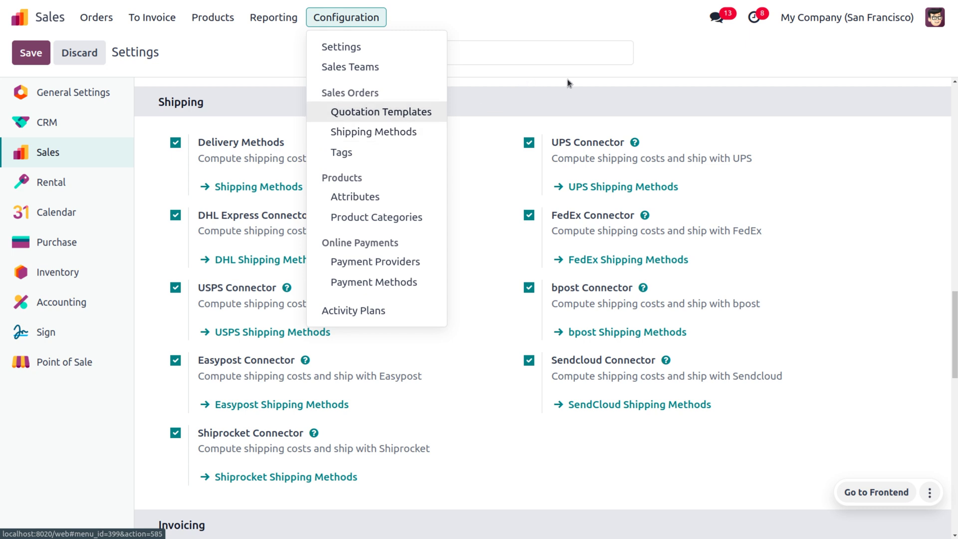
pyautogui.click(684, 79)
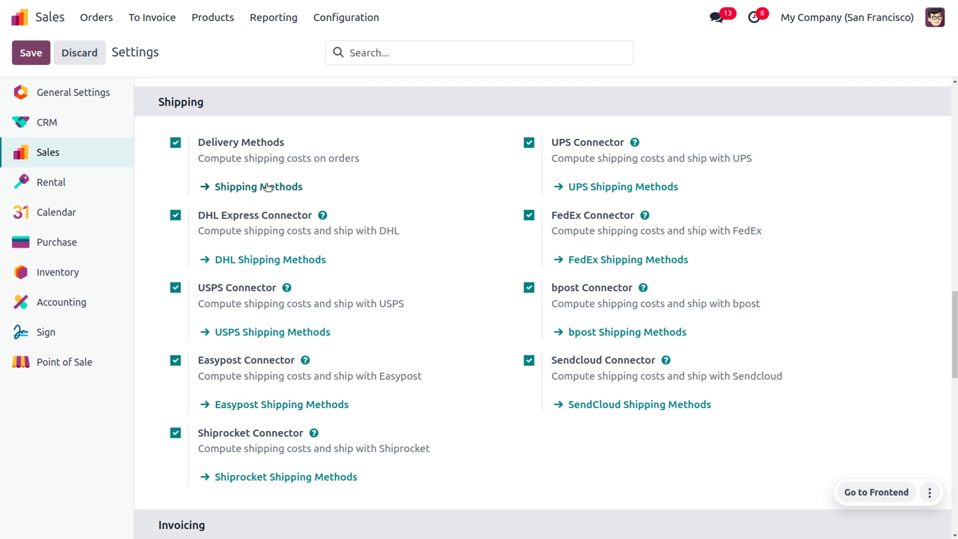
pyautogui.scroll(-1, 268, 188)
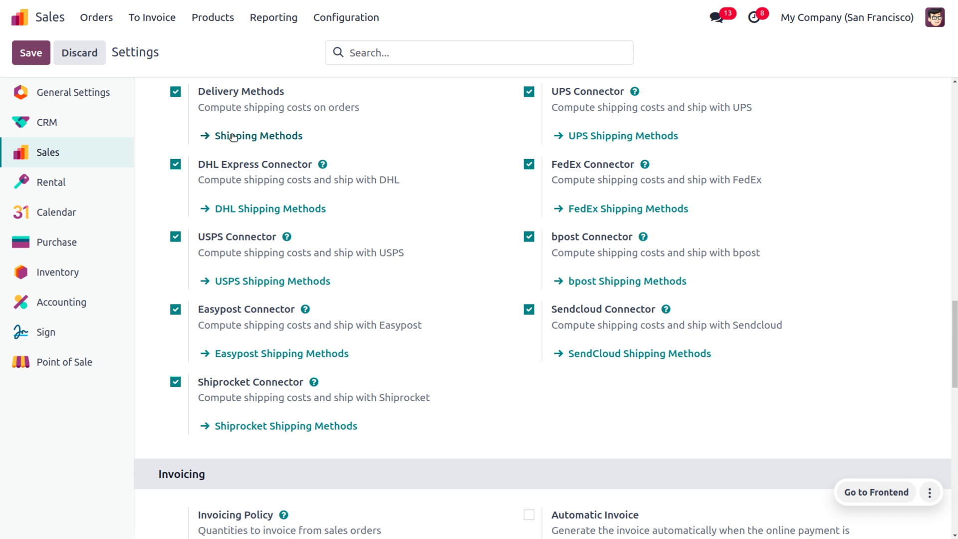
pyautogui.click(233, 137)
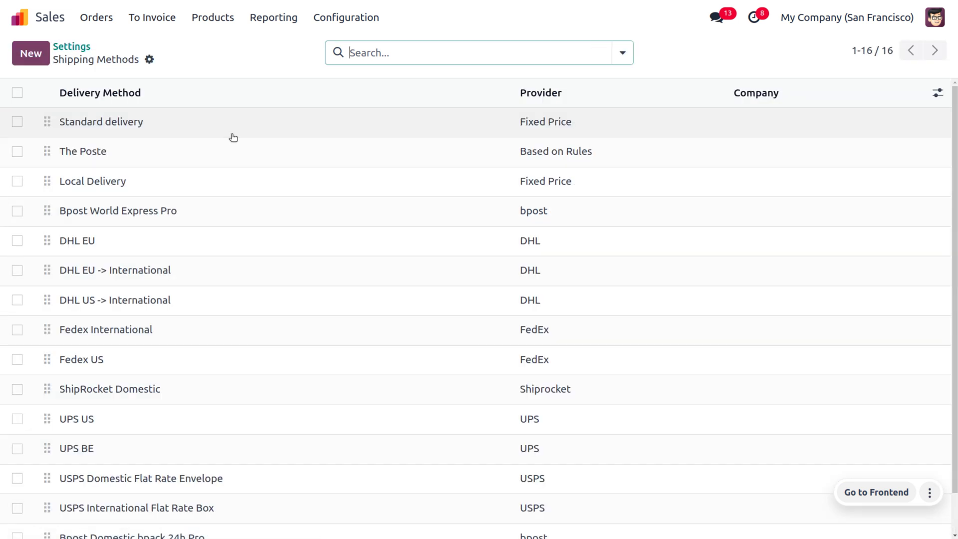
# Step: Open The Poste shipping method, then browse the 9 additional carrier provider connectors
pyautogui.scroll(-1, 190, 529)
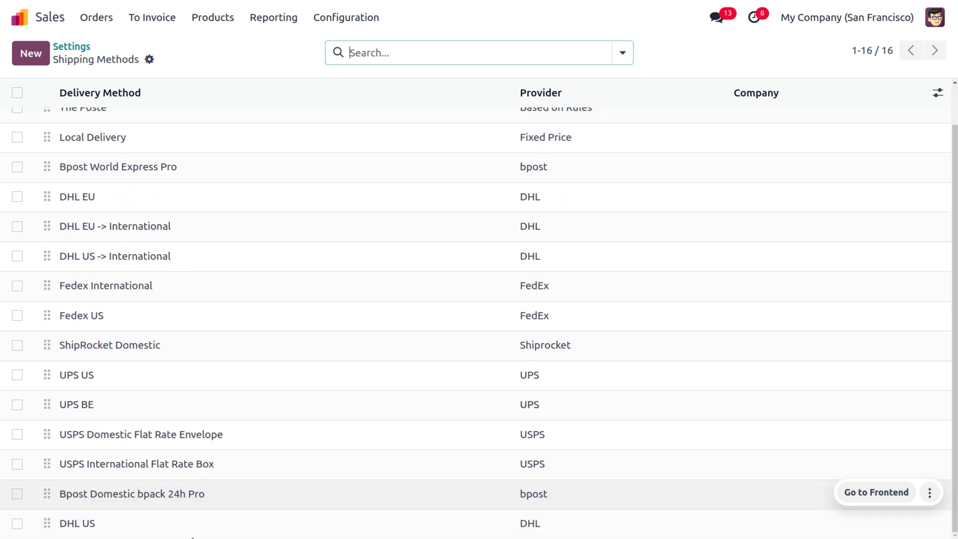
pyautogui.scroll(1, 192, 534)
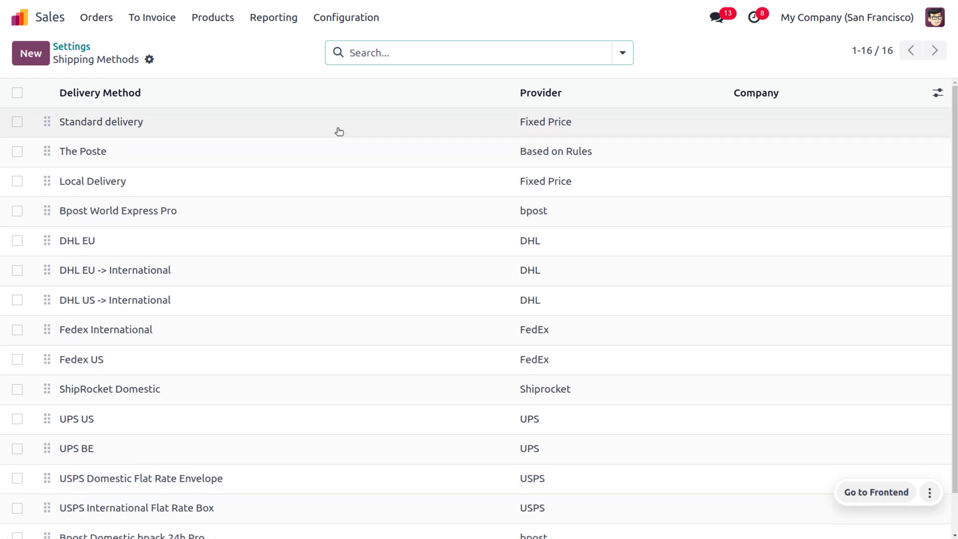
pyautogui.click(351, 19)
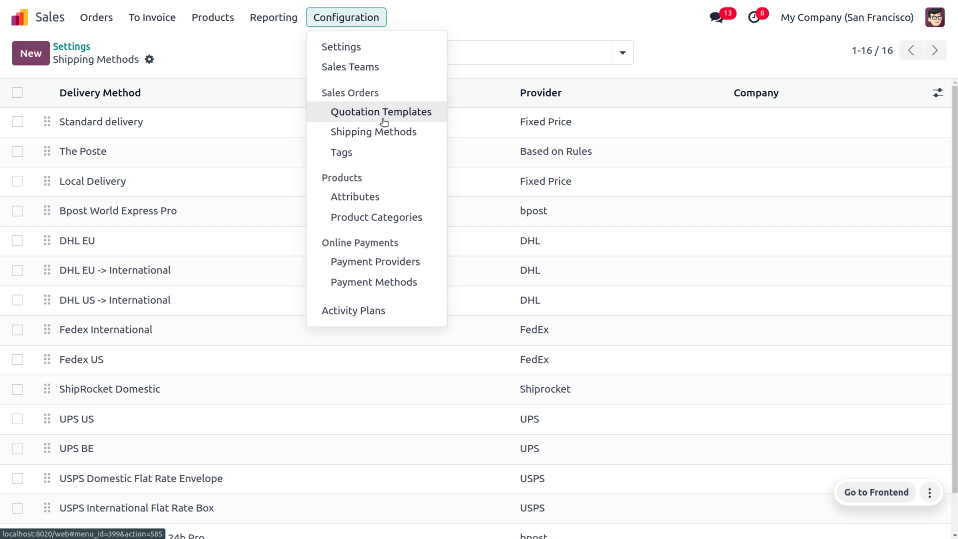
pyautogui.click(392, 136)
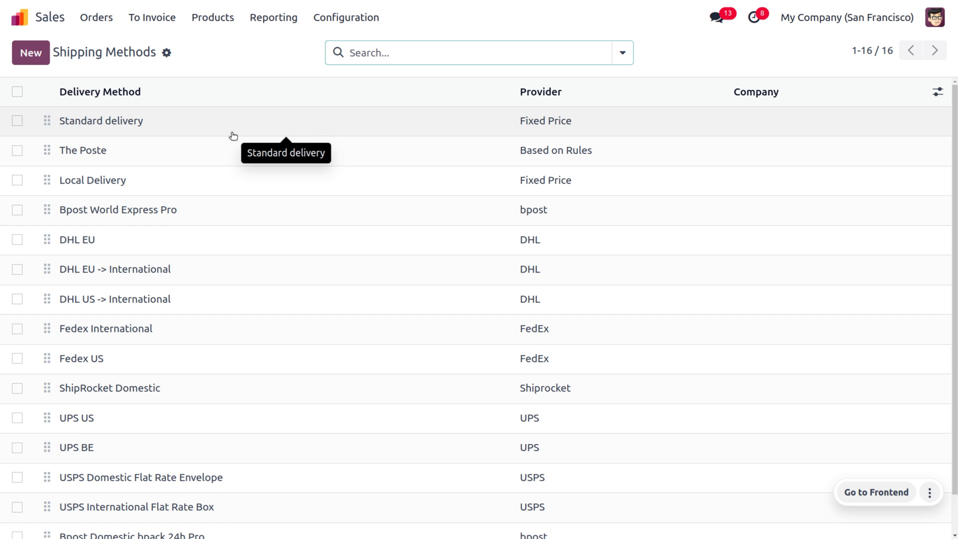
pyautogui.click(170, 156)
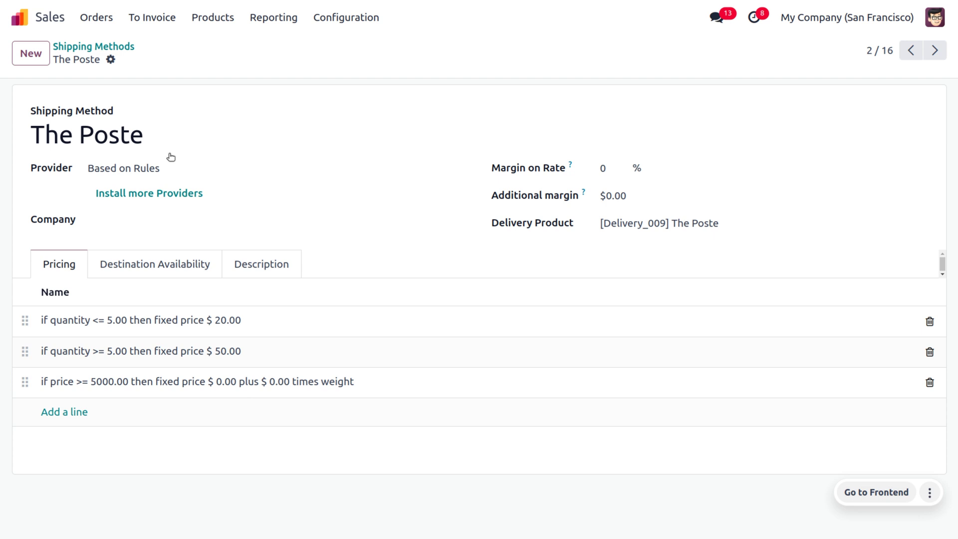
pyautogui.click(157, 195)
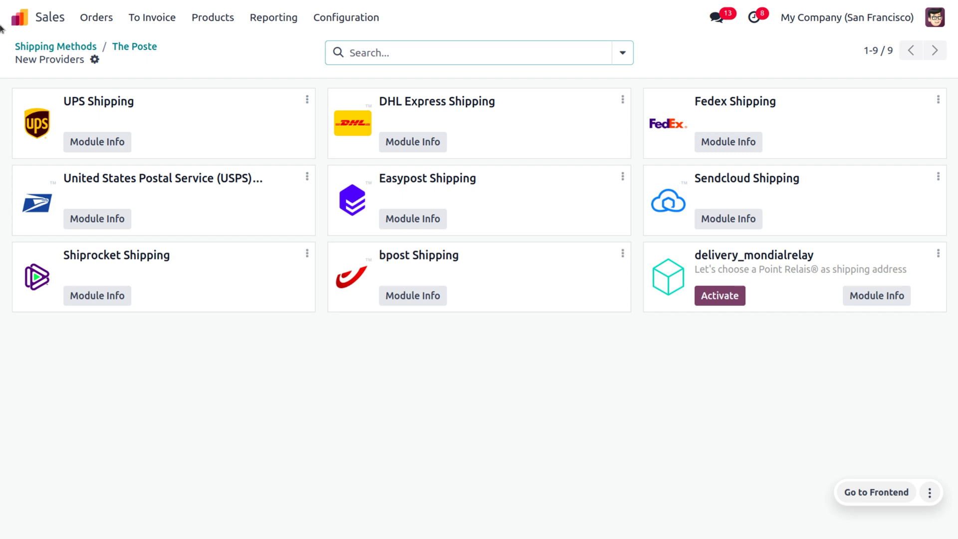
pyautogui.click(142, 48)
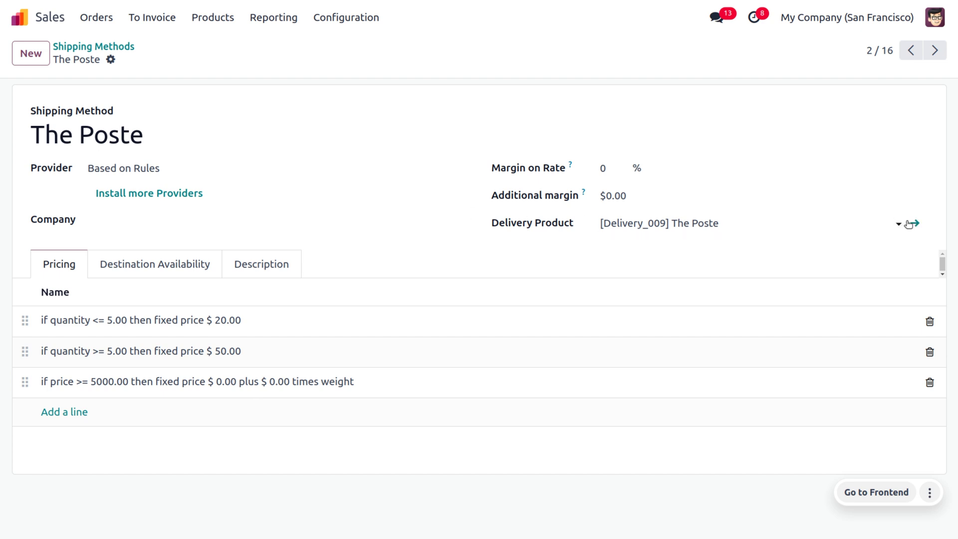
# Step: View The Poste's delivery product, a $20.00 service, then return to the shipping method
pyautogui.click(913, 223)
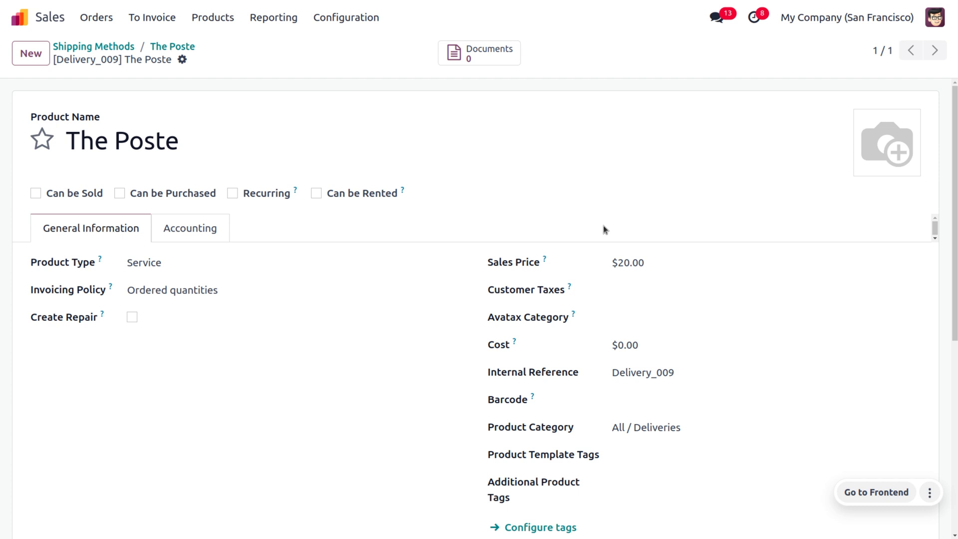
pyautogui.click(155, 50)
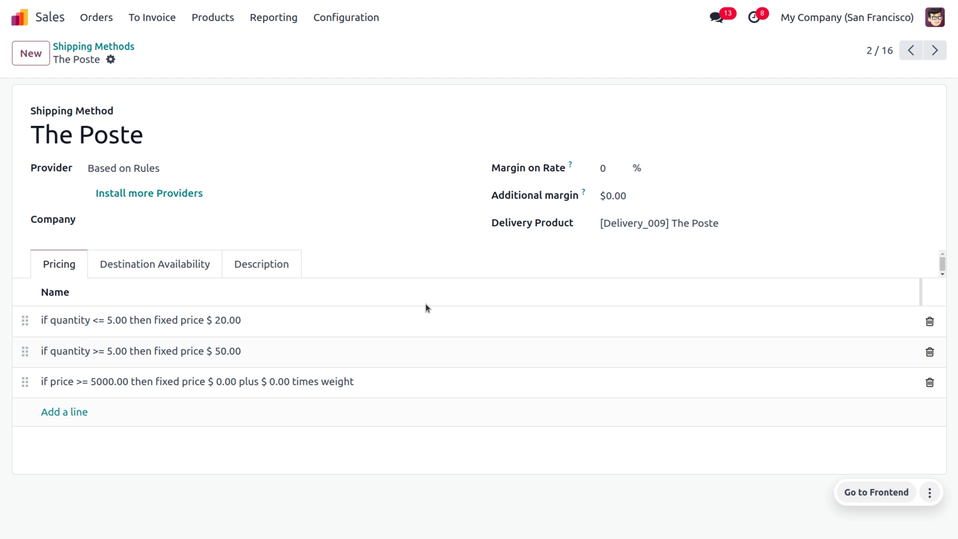
# Step: Show the Provider type choices on The Poste shipping method form
pyautogui.click(175, 166)
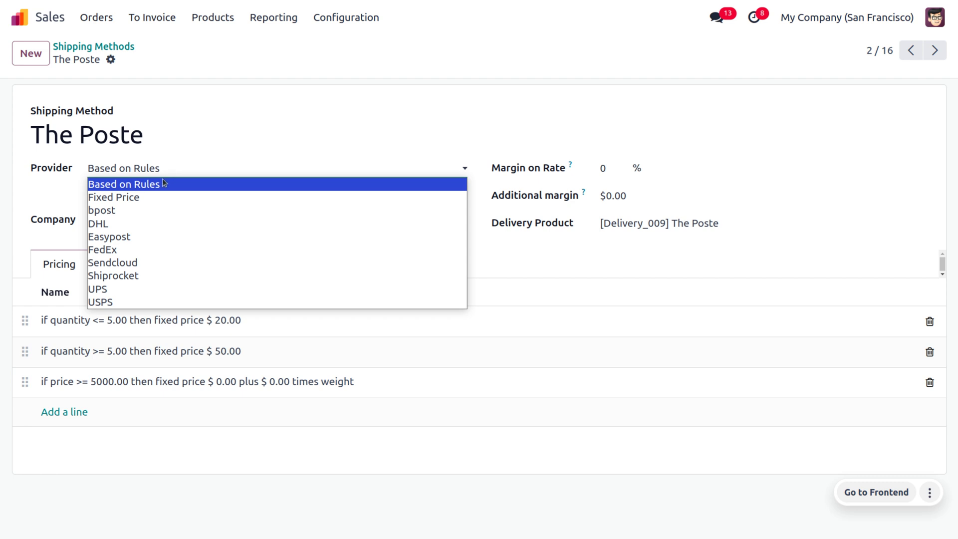
# Step: Try Fixed Price and free shipping on The Poste, then restore Based on Rules pricing
pyautogui.click(161, 197)
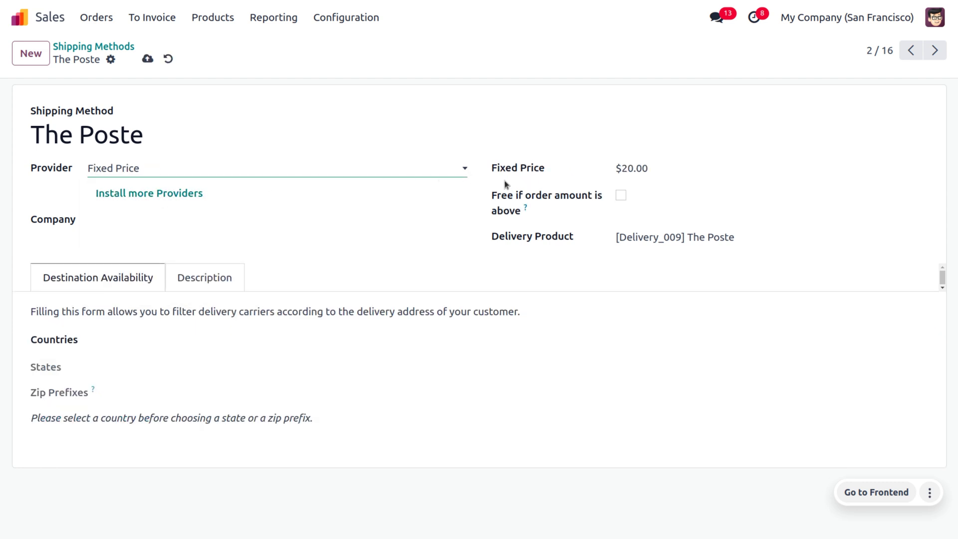
pyautogui.click(621, 197)
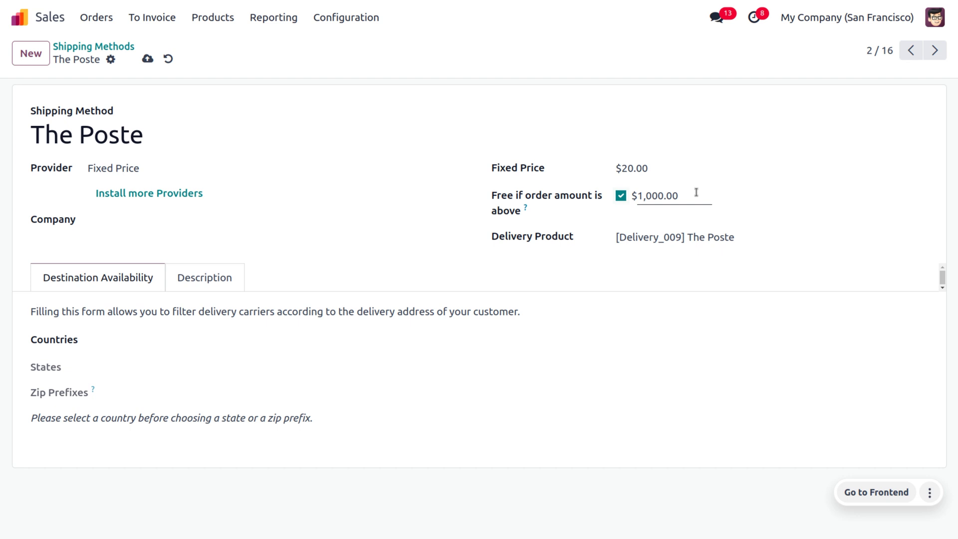
pyautogui.click(620, 196)
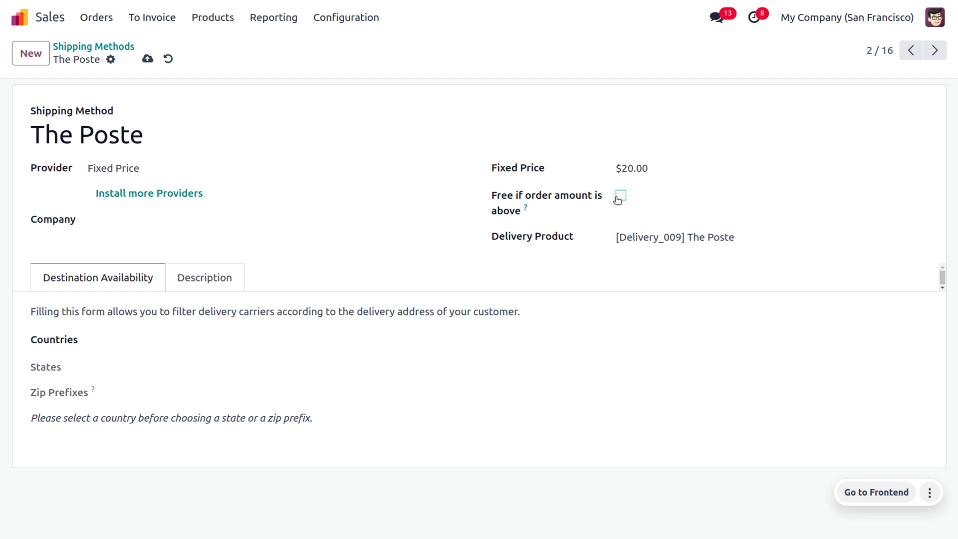
pyautogui.click(240, 168)
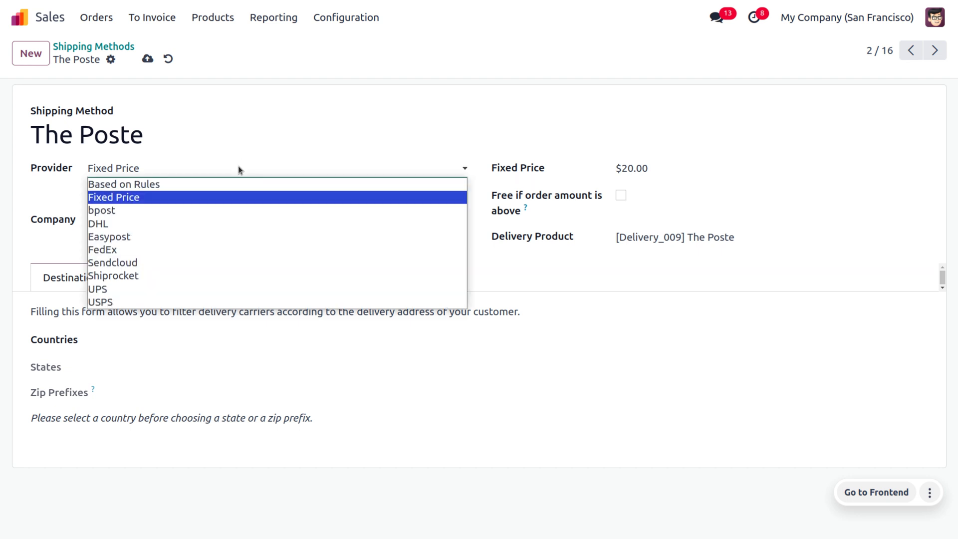
pyautogui.click(123, 185)
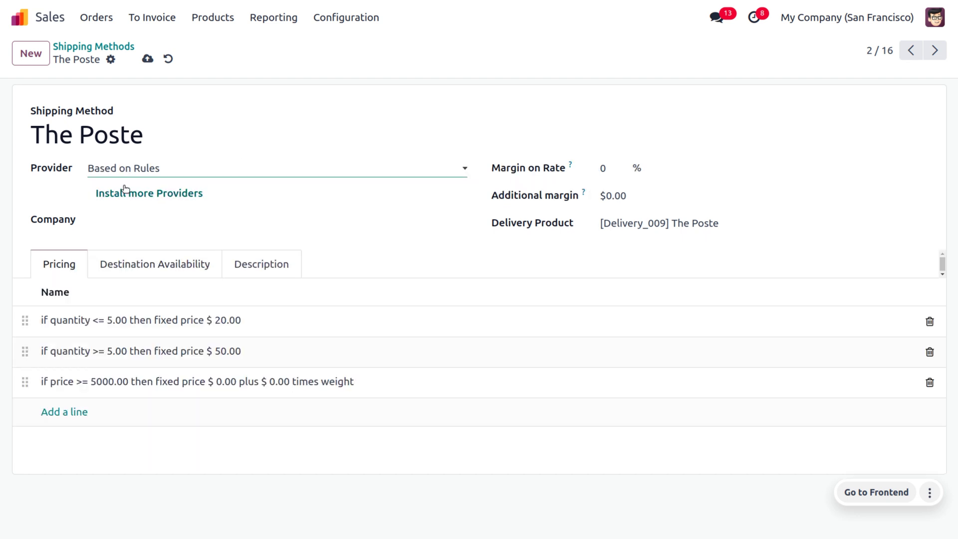
pyautogui.click(162, 171)
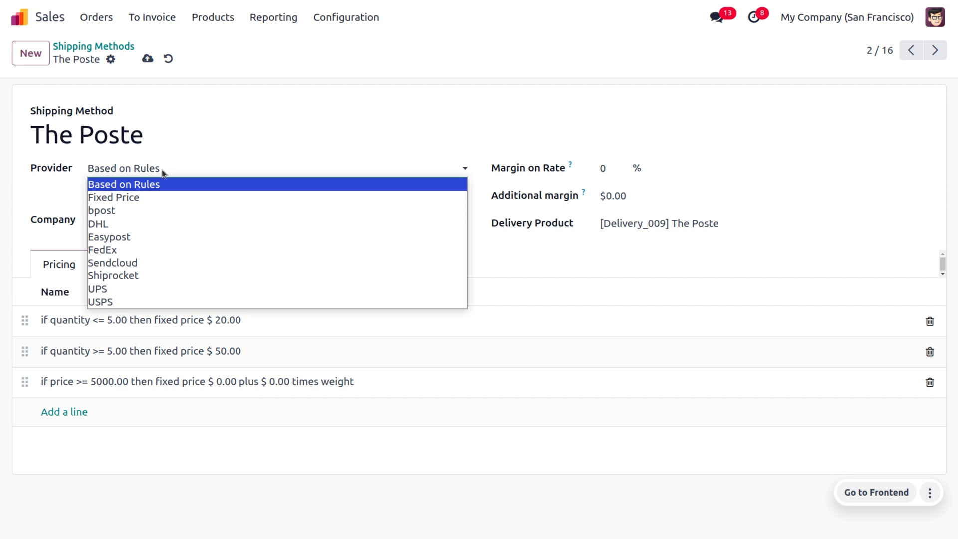
pyautogui.click(207, 114)
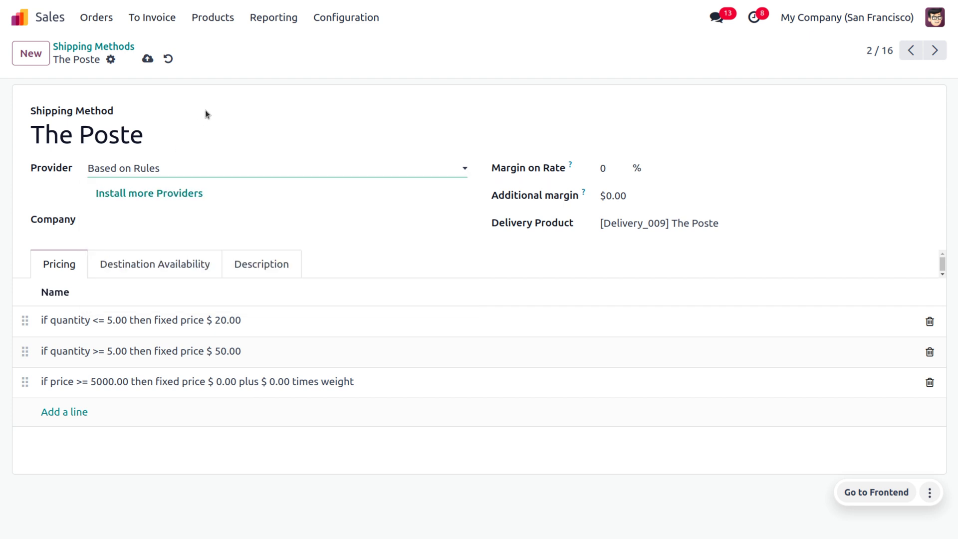
# Step: Create a new quotation with Deco Addict as the customer
pyautogui.click(89, 17)
pyautogui.click(117, 47)
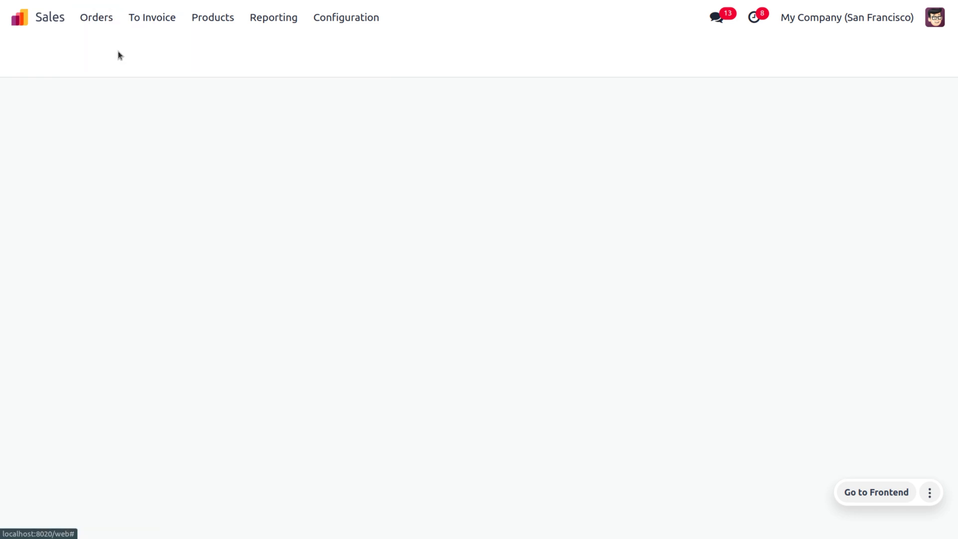
pyautogui.click(31, 52)
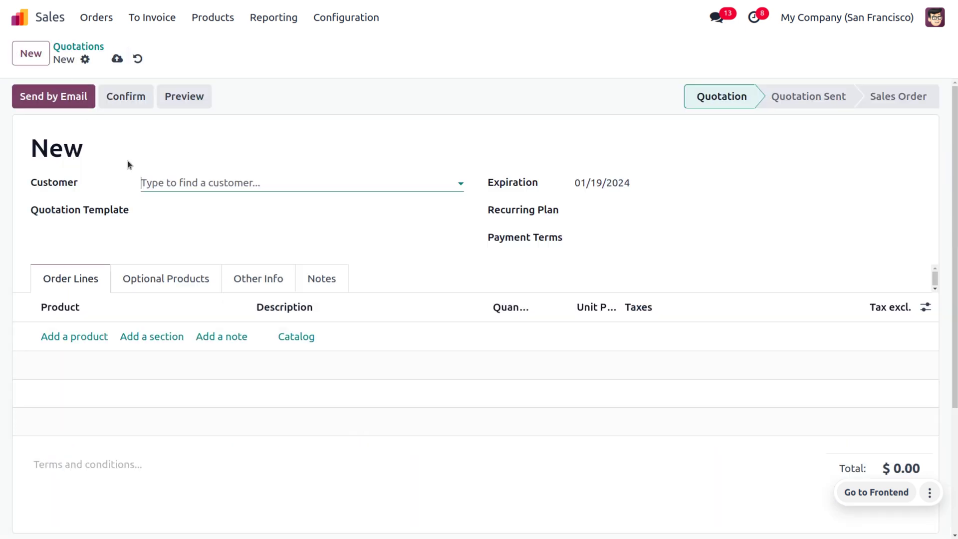
pyautogui.click(183, 183)
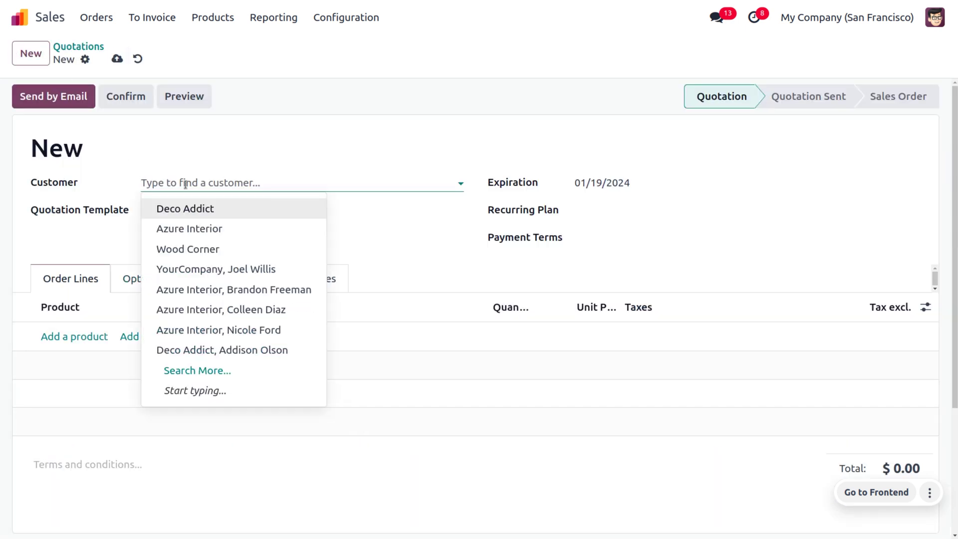
pyautogui.click(188, 210)
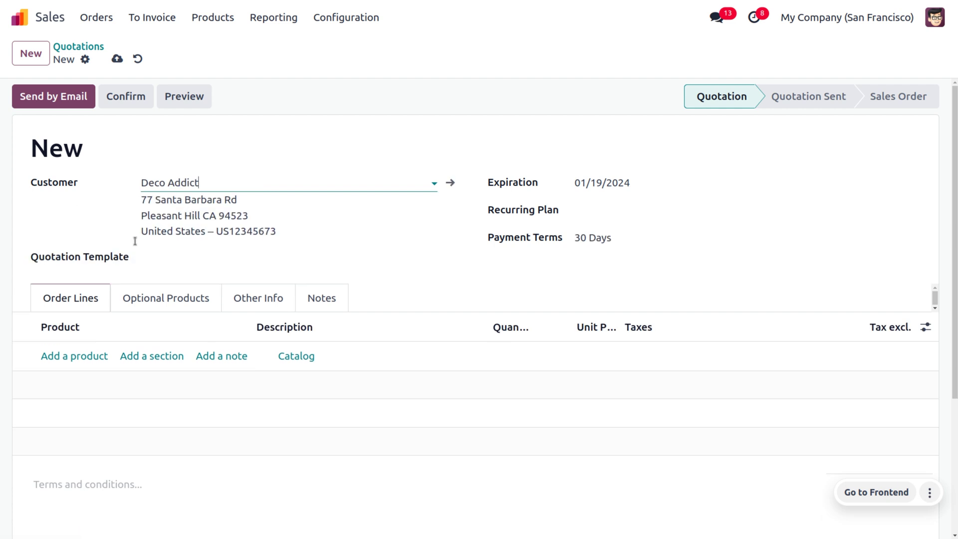
# Step: Add a [FURN_6666] Acoustic Bloc Screens line with quantity 4
pyautogui.click(71, 356)
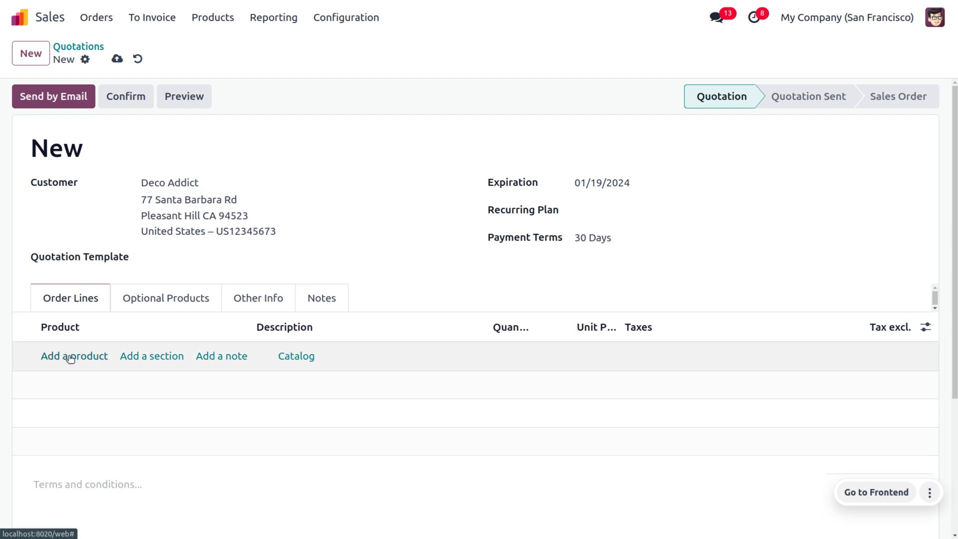
pyautogui.click(75, 355)
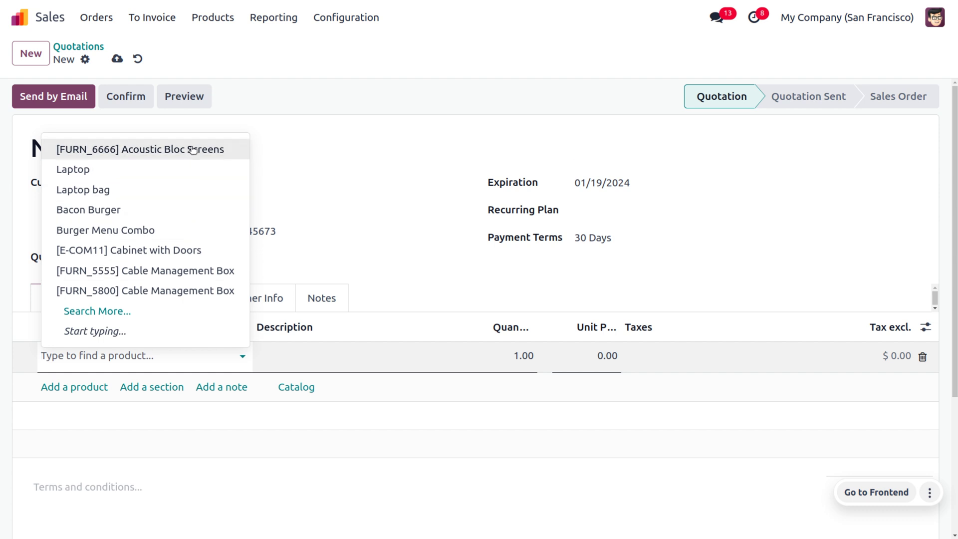
pyautogui.click(194, 149)
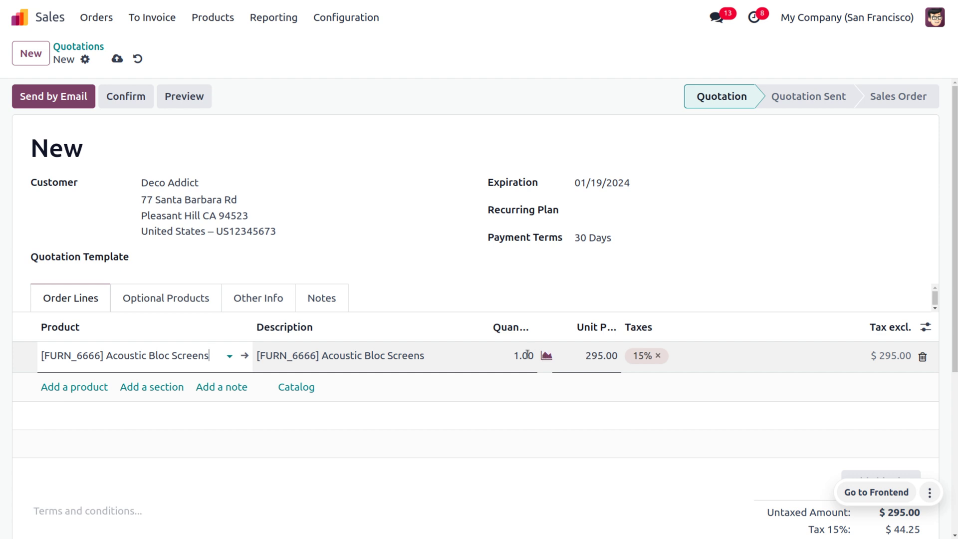
pyautogui.click(527, 355)
pyautogui.press('BackSpace')
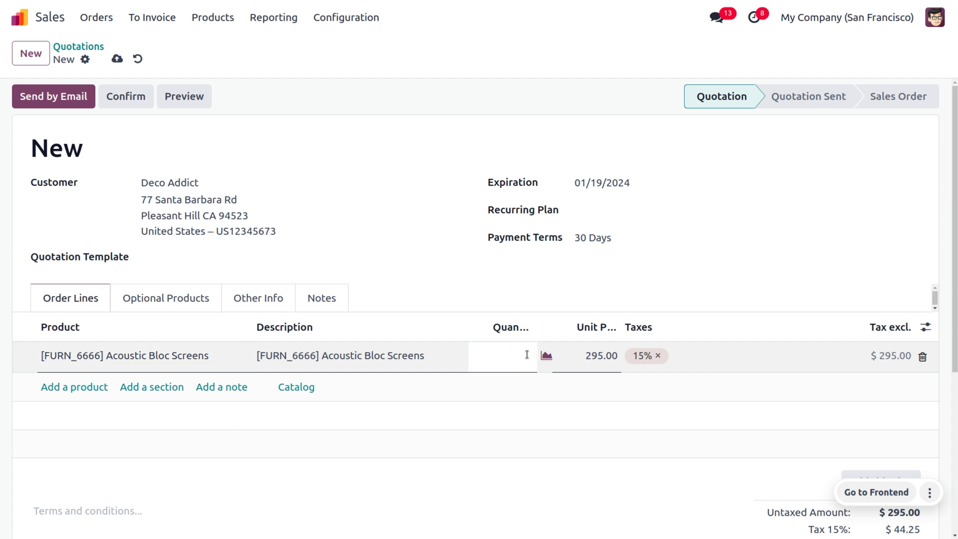
pyautogui.write('4')
pyautogui.scroll(-4, 526, 355)
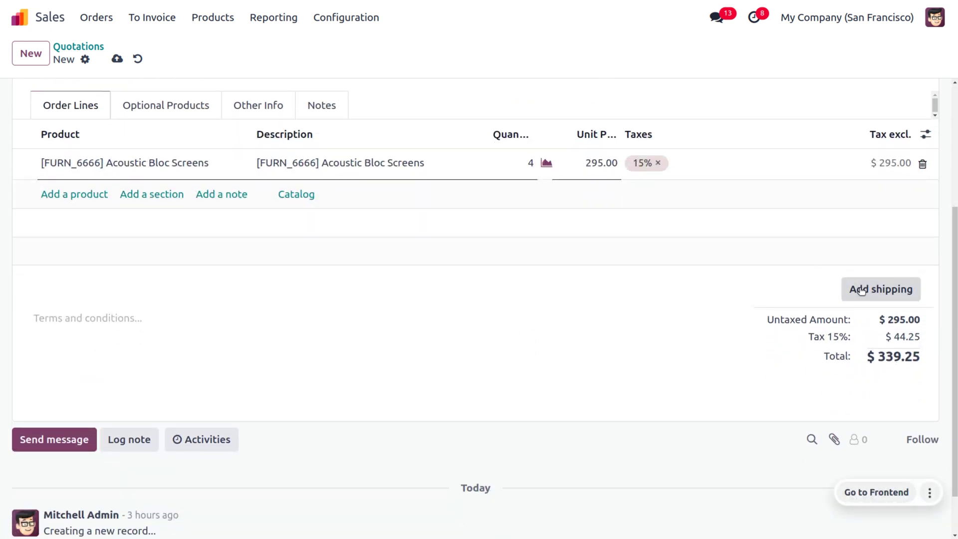
# Step: Save quotation S00042, select The Poste as the shipping method, then close without adding it
pyautogui.click(862, 290)
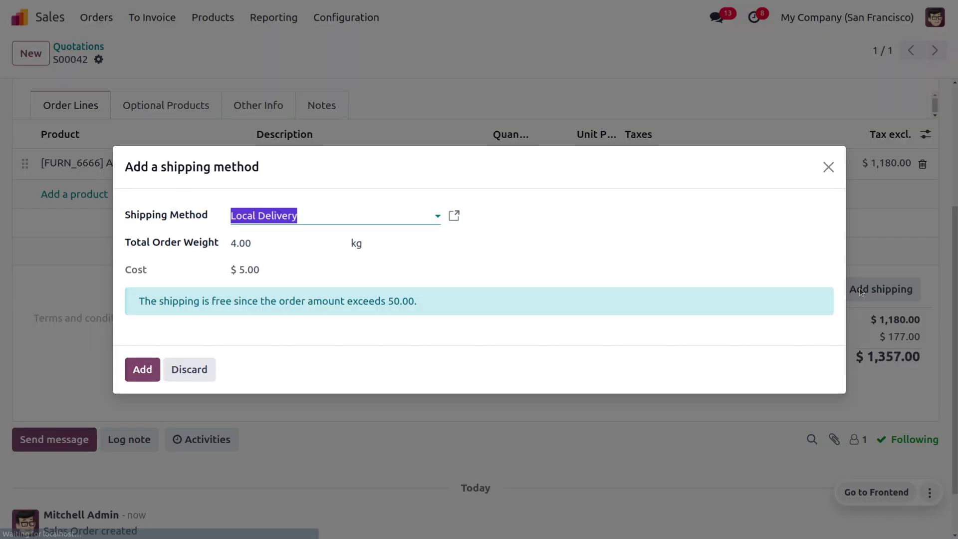
pyautogui.click(302, 216)
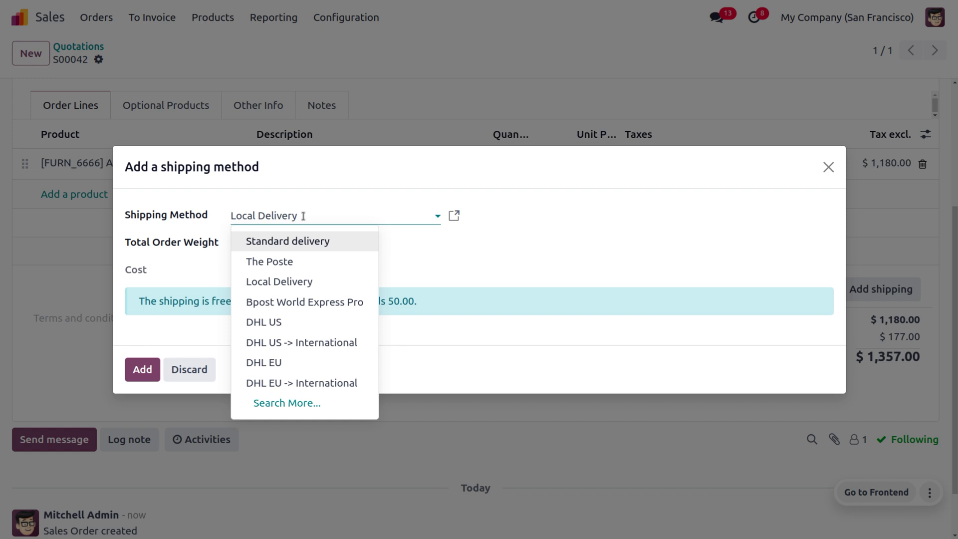
pyautogui.click(280, 261)
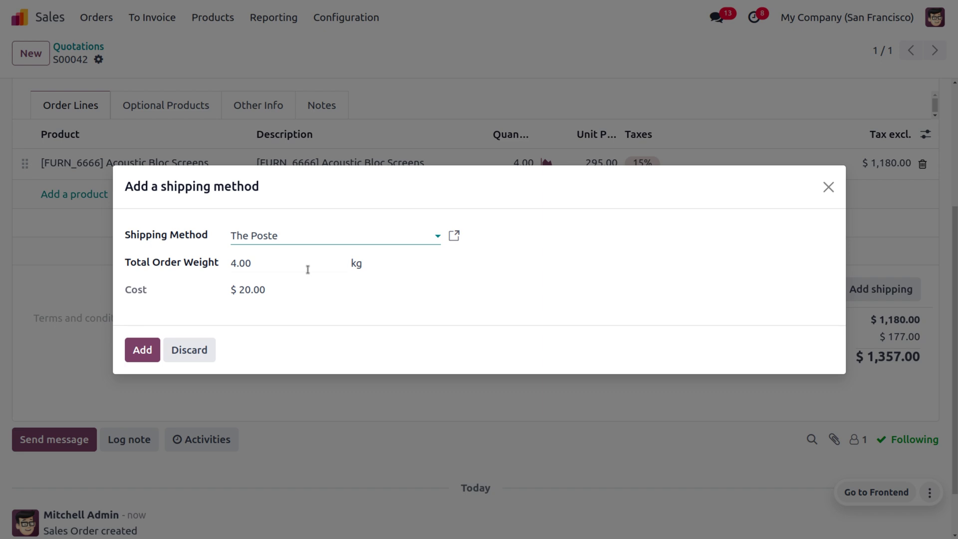
pyautogui.click(829, 188)
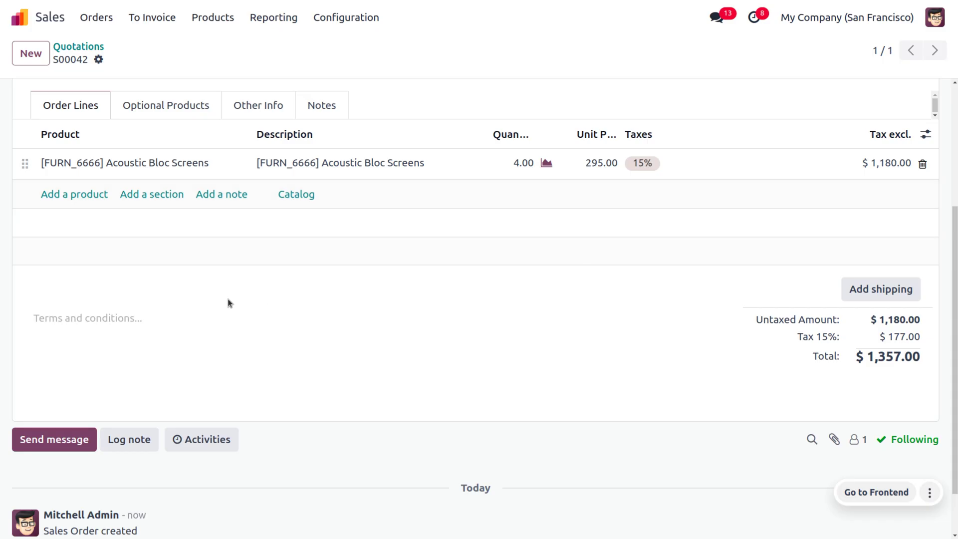
pyautogui.click(123, 163)
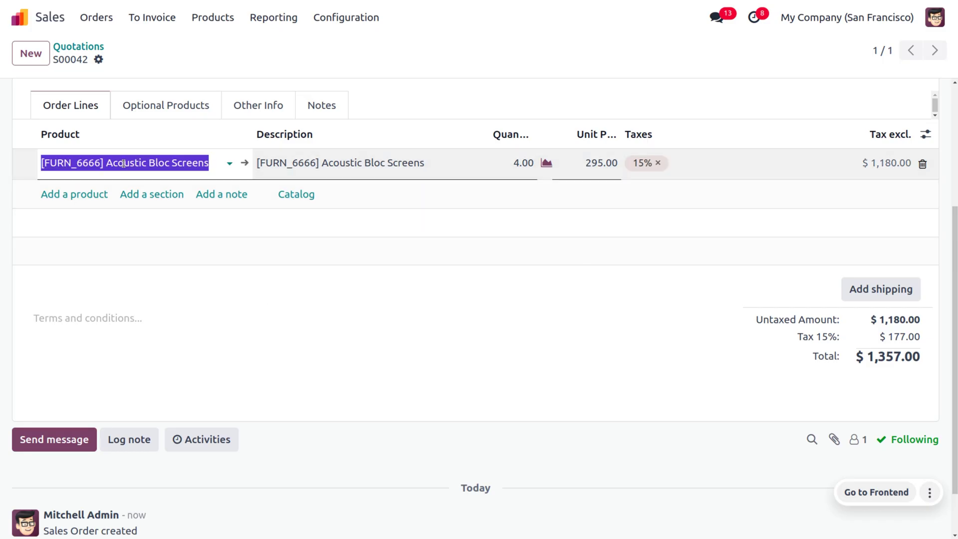
pyautogui.click(245, 163)
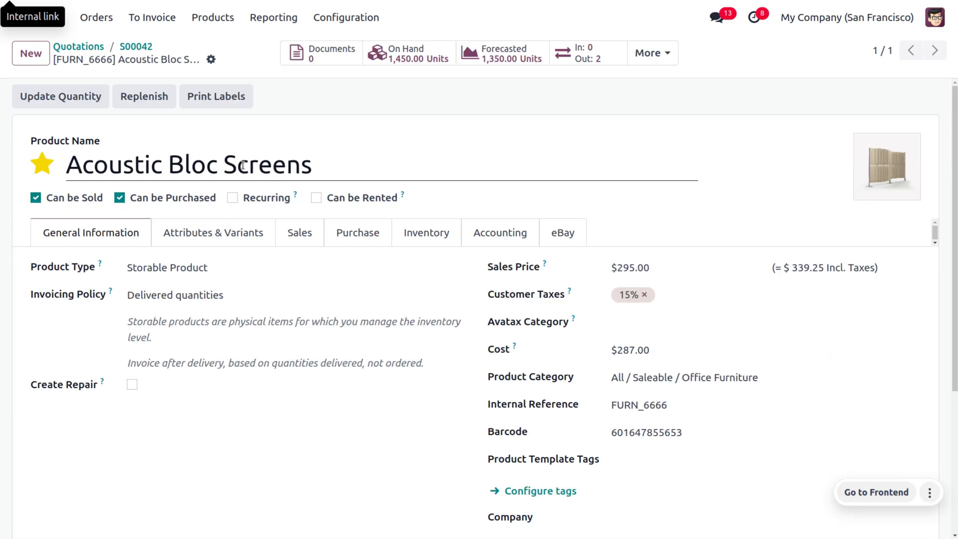
pyautogui.click(427, 241)
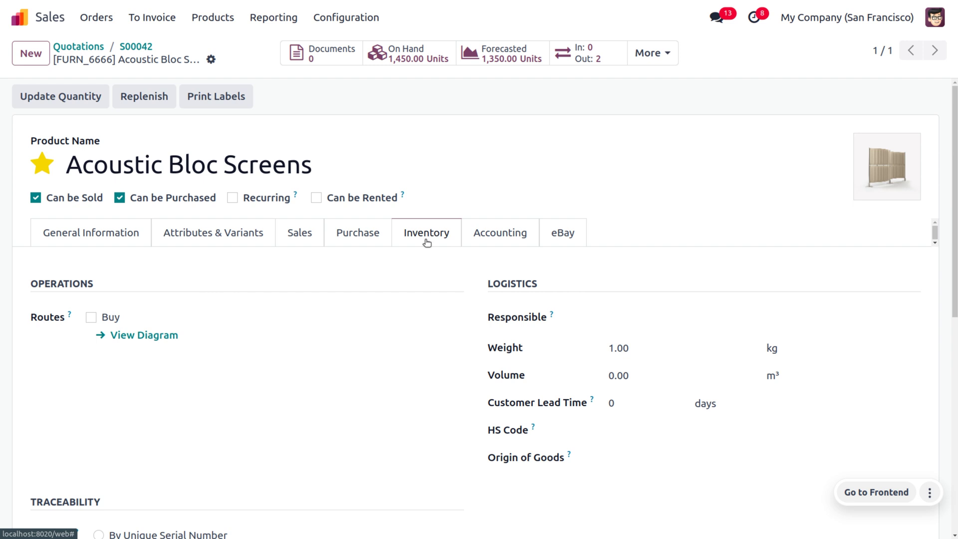
pyautogui.click(146, 49)
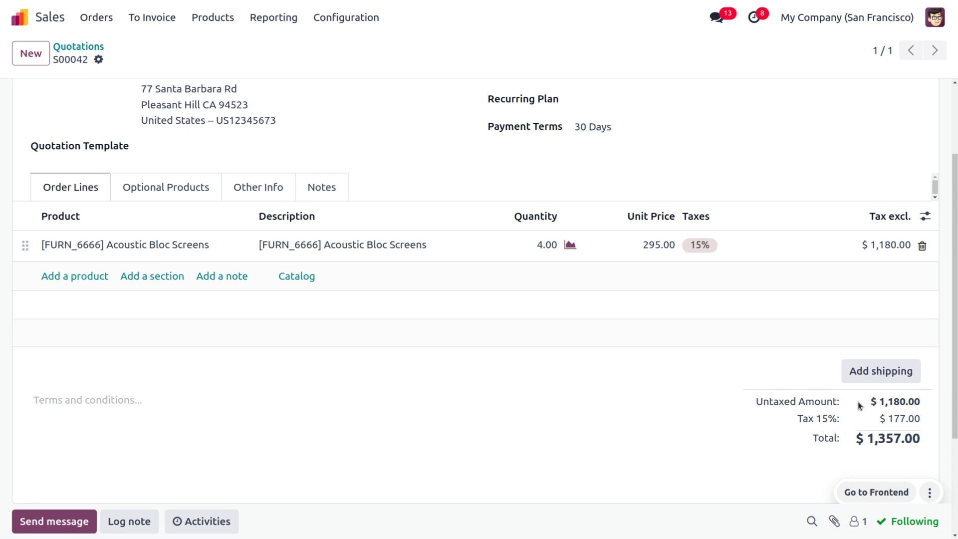
# Step: Add The Poste shipping line, then delete it and edit the Acoustic Bloc Screens quantity
pyautogui.click(881, 371)
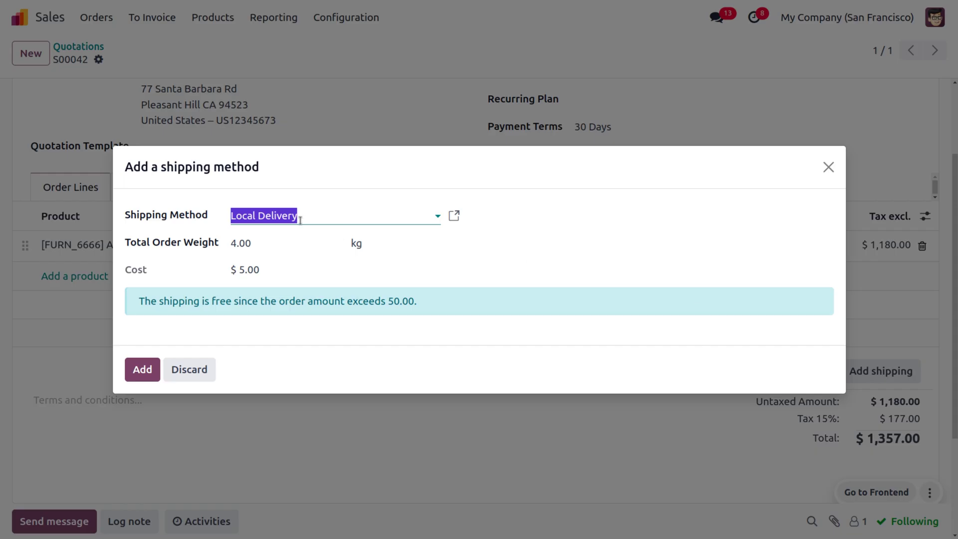
pyautogui.click(300, 220)
pyautogui.click(302, 263)
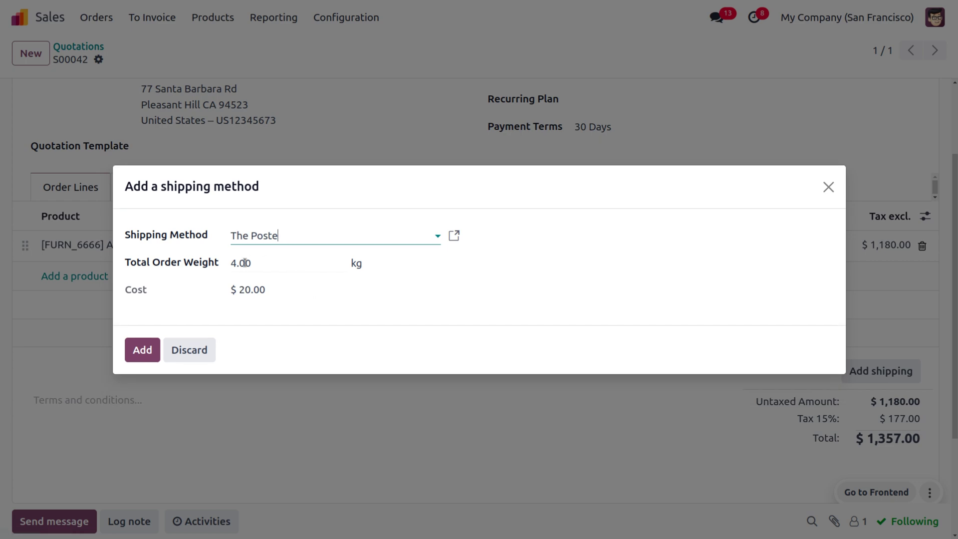
pyautogui.click(137, 351)
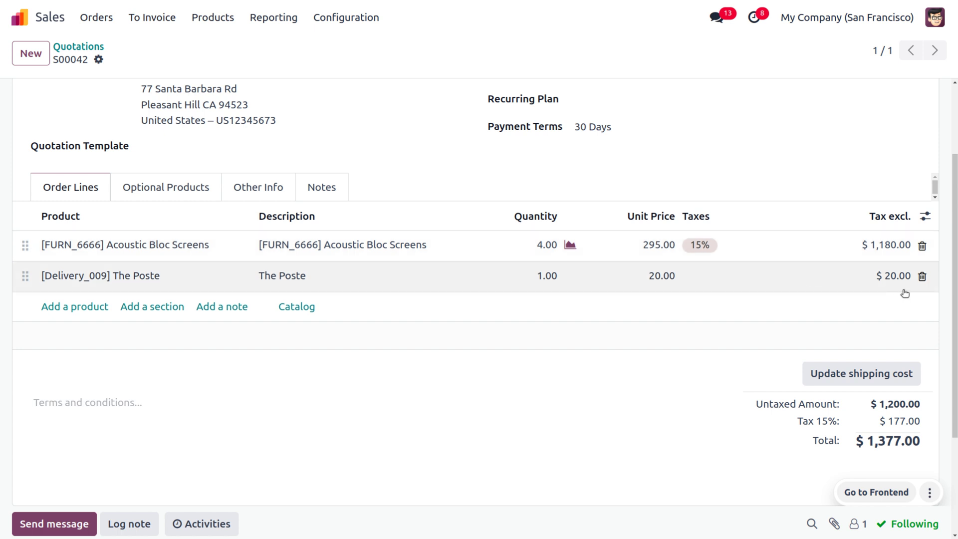
pyautogui.click(923, 276)
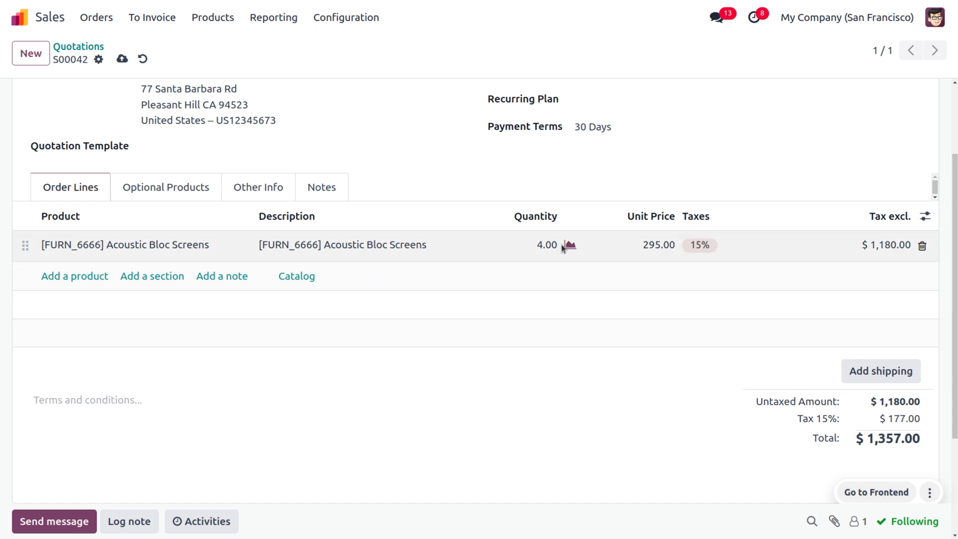
pyautogui.click(549, 247)
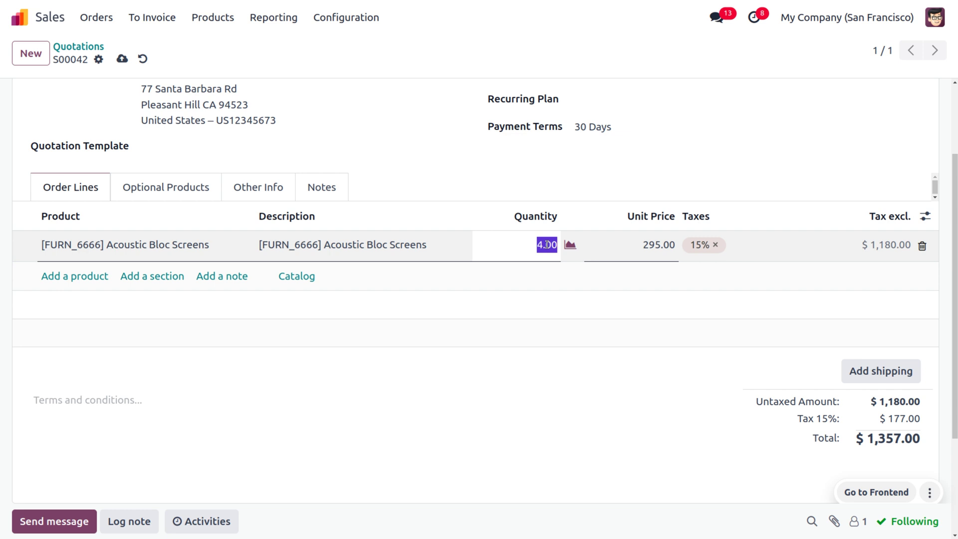
# Step: Set the Acoustic Bloc Screens quantity to 10 and add a $50.00 The Poste shipping line
pyautogui.write('10')
pyautogui.click(558, 373)
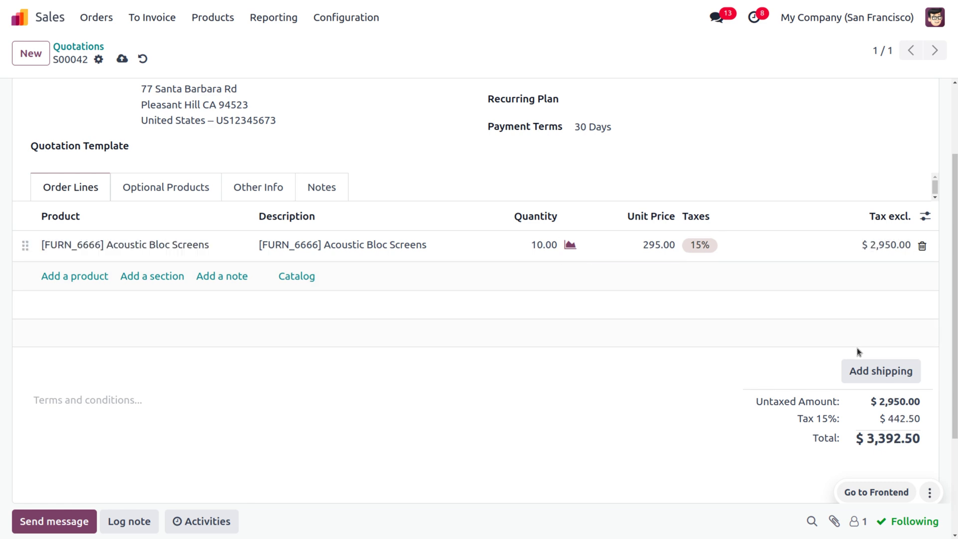
pyautogui.click(865, 371)
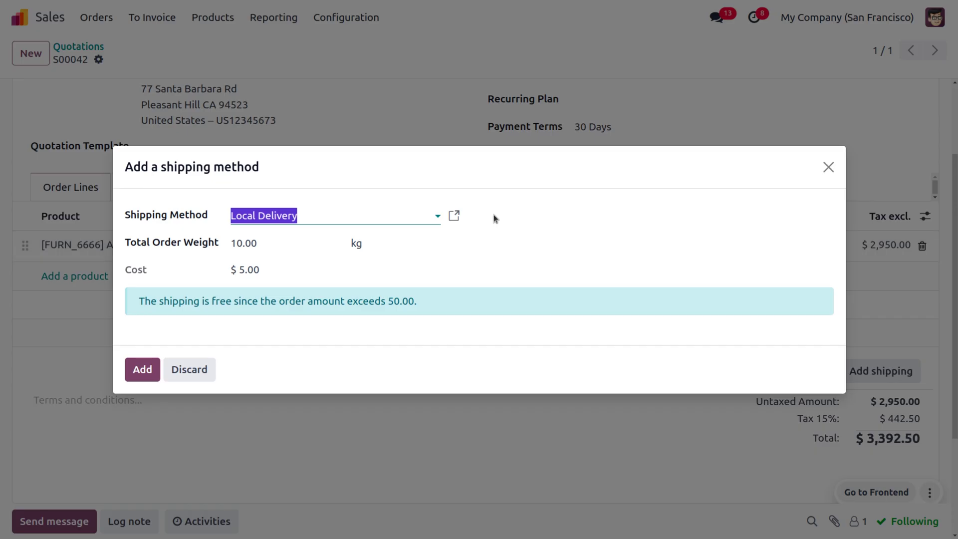
pyautogui.click(327, 211)
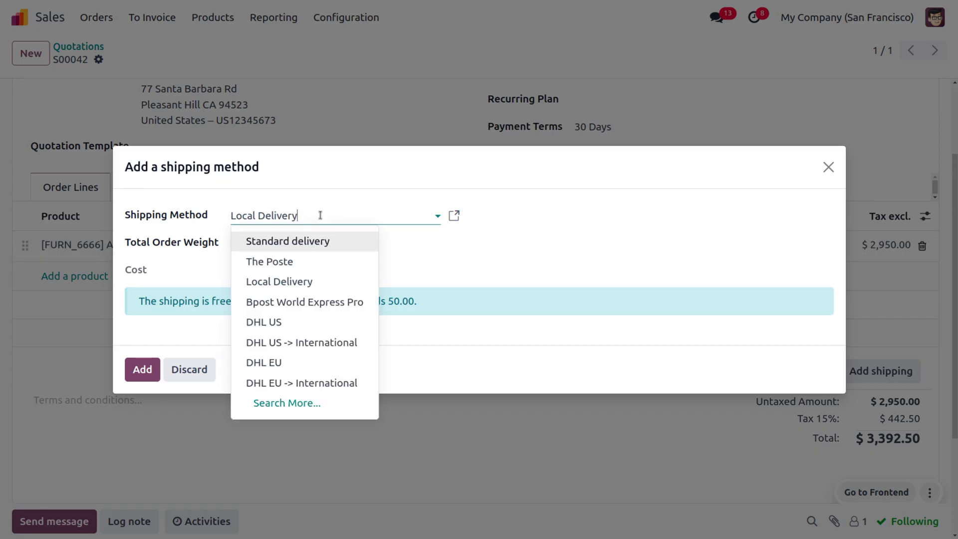
pyautogui.click(285, 261)
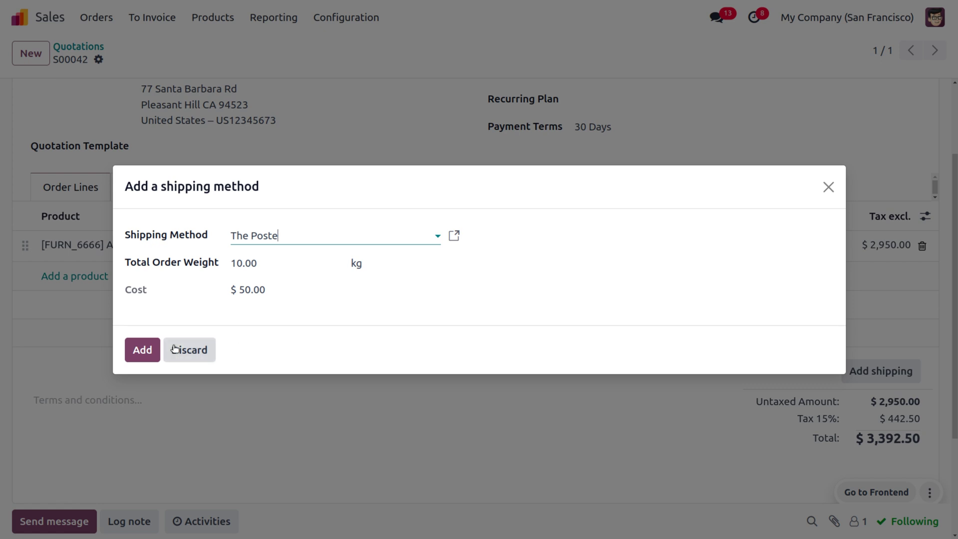
pyautogui.click(131, 353)
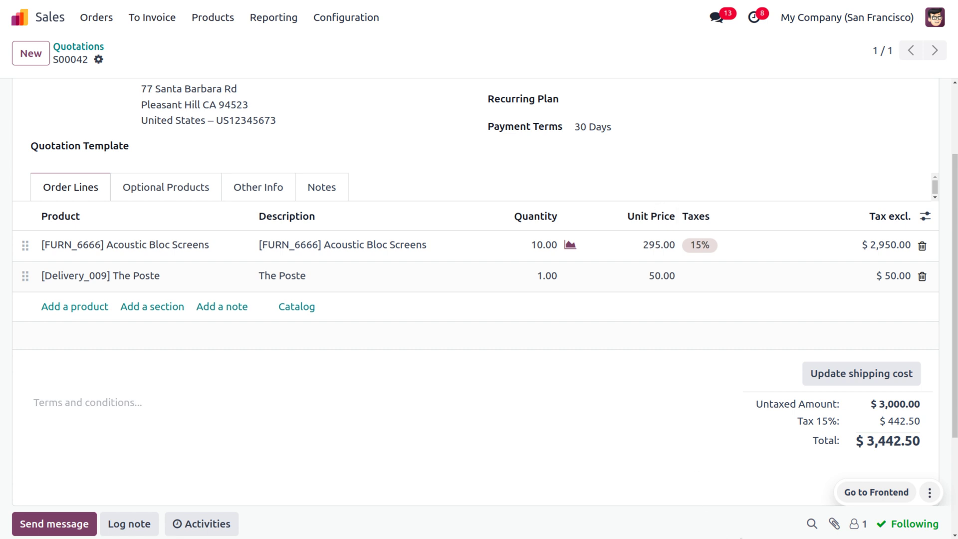
pyautogui.scroll(3, 539, 165)
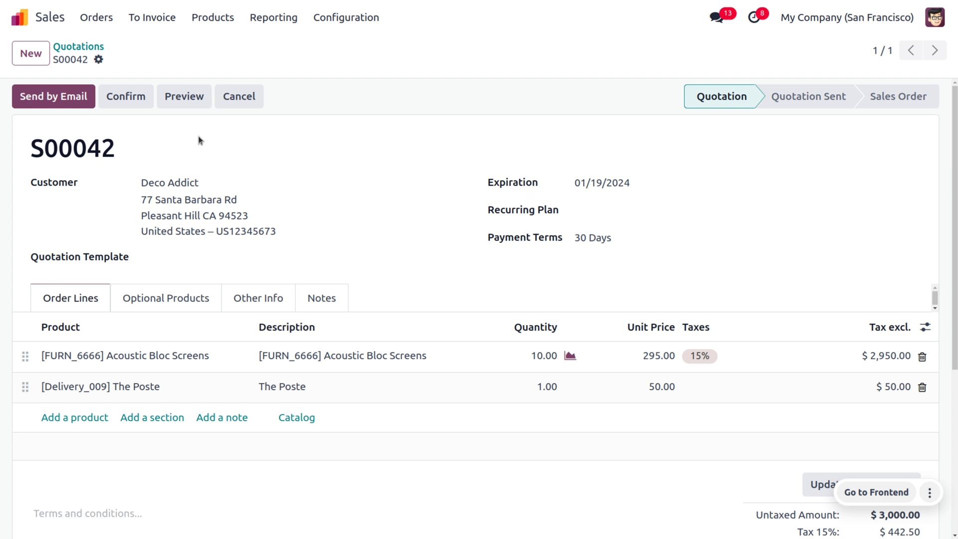
# Step: Confirm quotation S00042 and validate its delivery of 10 Acoustic Bloc Screens
pyautogui.click(131, 96)
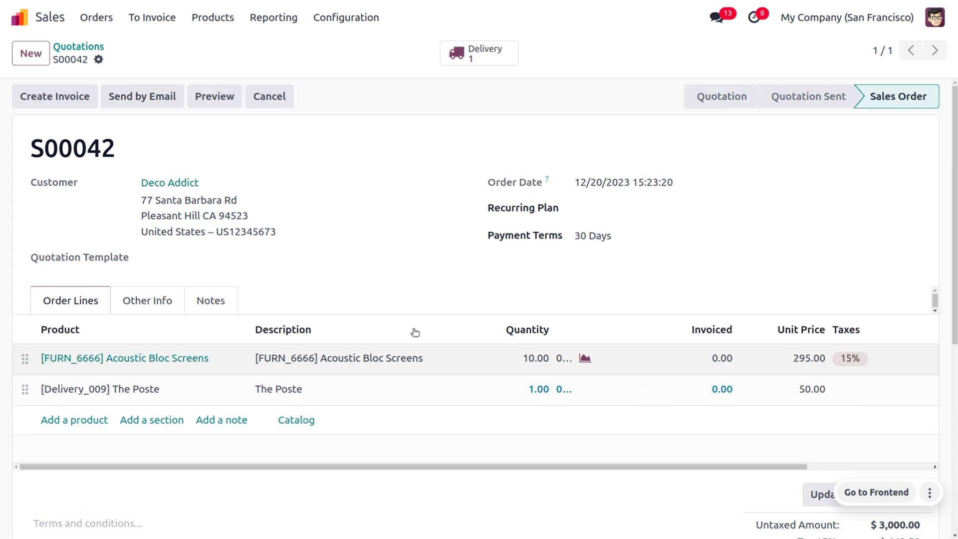
pyautogui.click(483, 50)
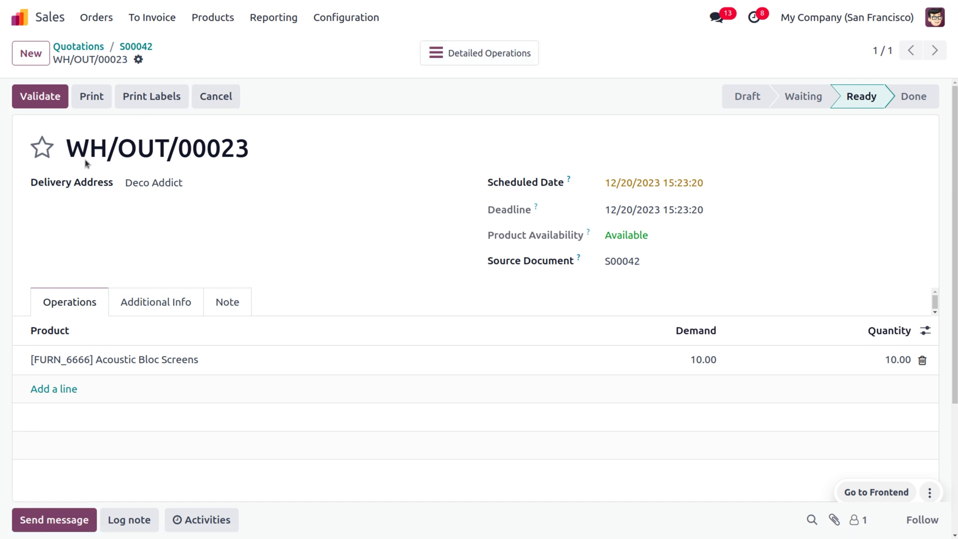
pyautogui.click(24, 96)
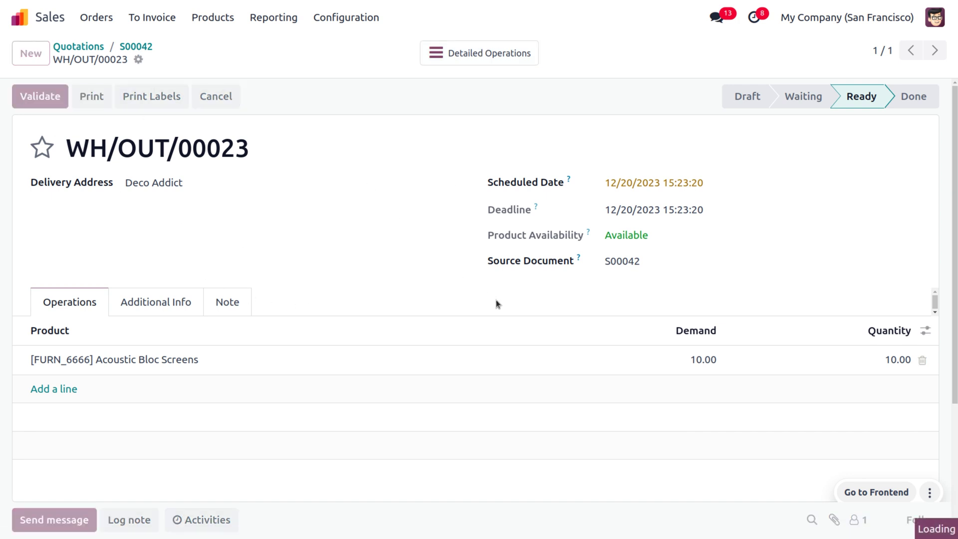
pyautogui.scroll(-3, 498, 304)
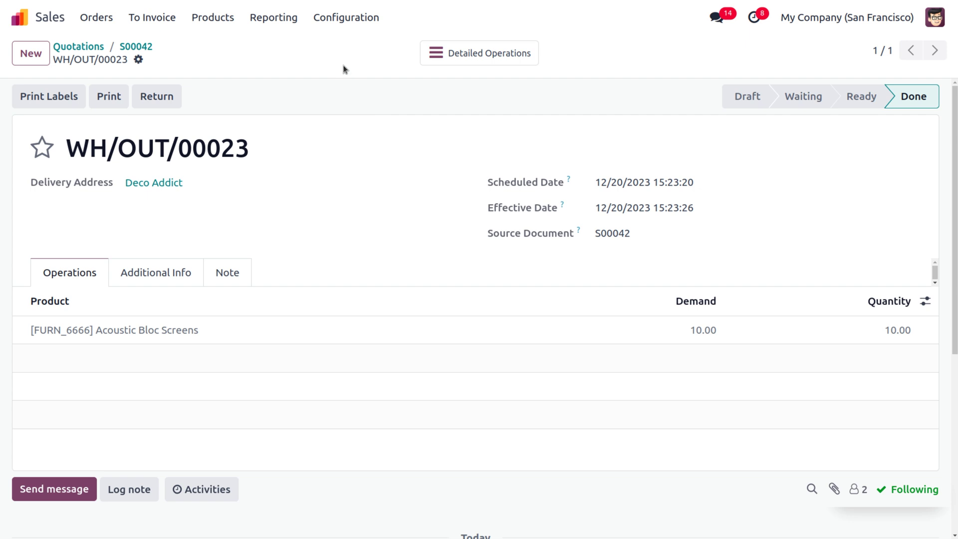
pyautogui.click(134, 48)
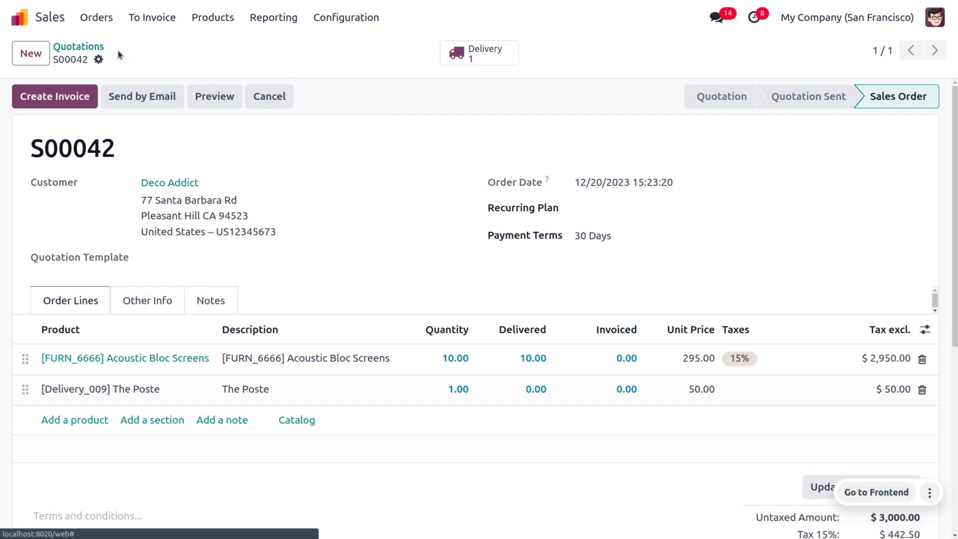
pyautogui.scroll(-3, 384, 275)
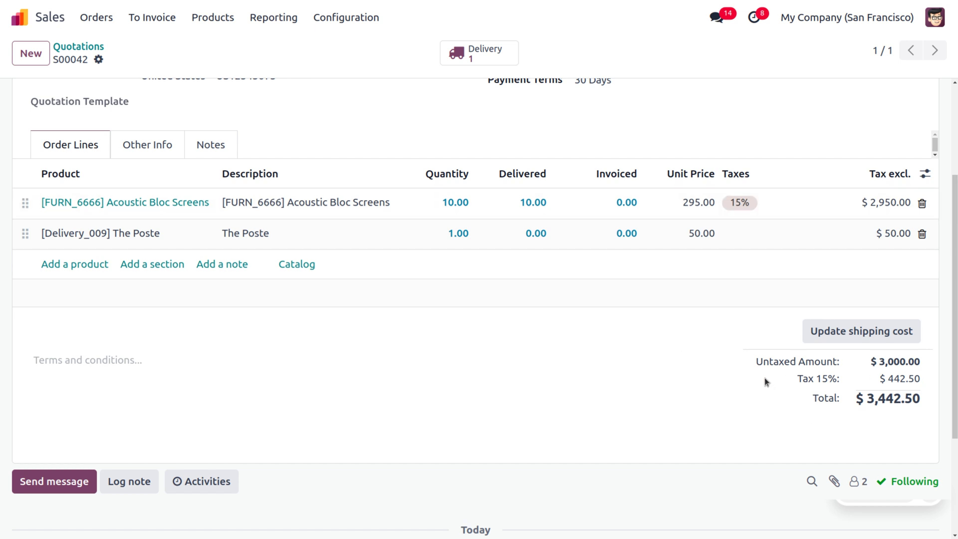
pyautogui.scroll(3, 703, 335)
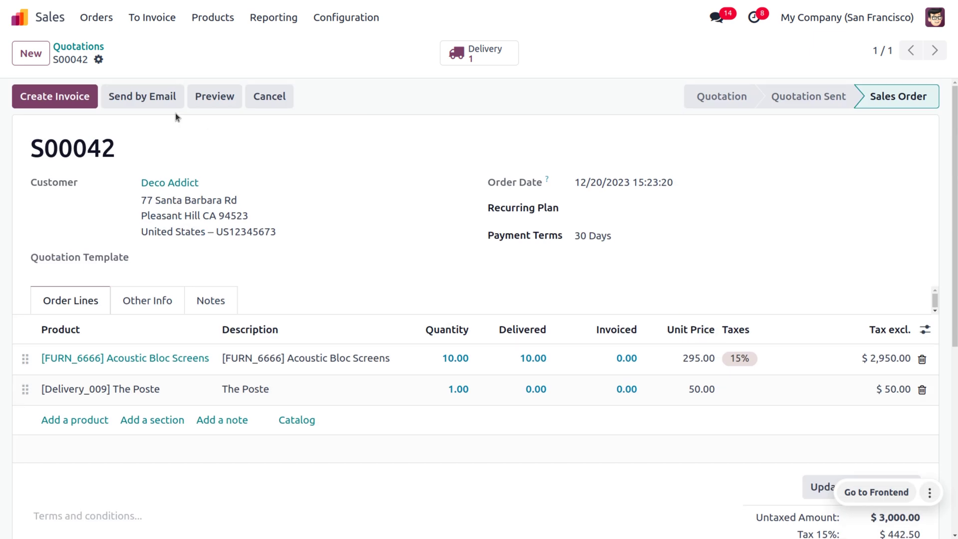
# Step: Post a regular invoice for S00042 and record its $3,442.50 bank payment
pyautogui.click(62, 96)
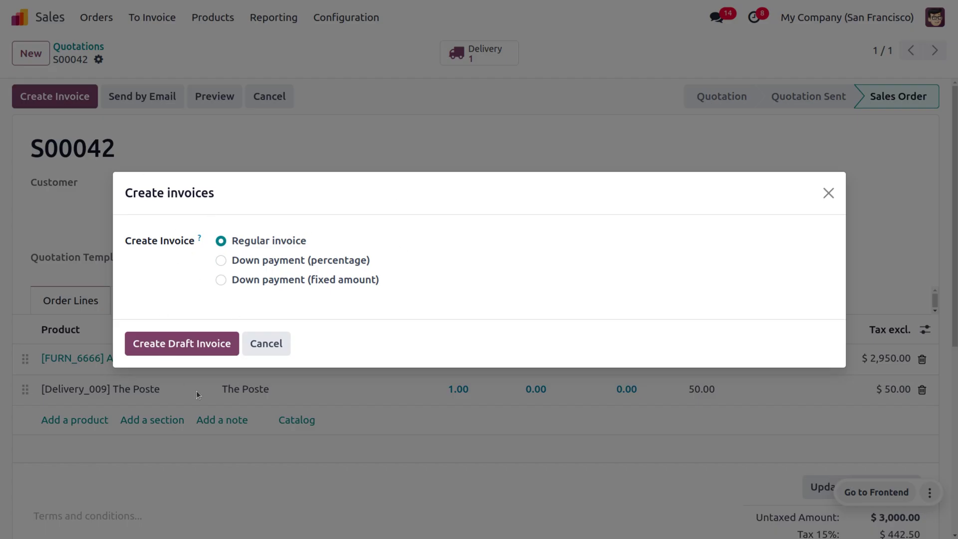
pyautogui.click(207, 345)
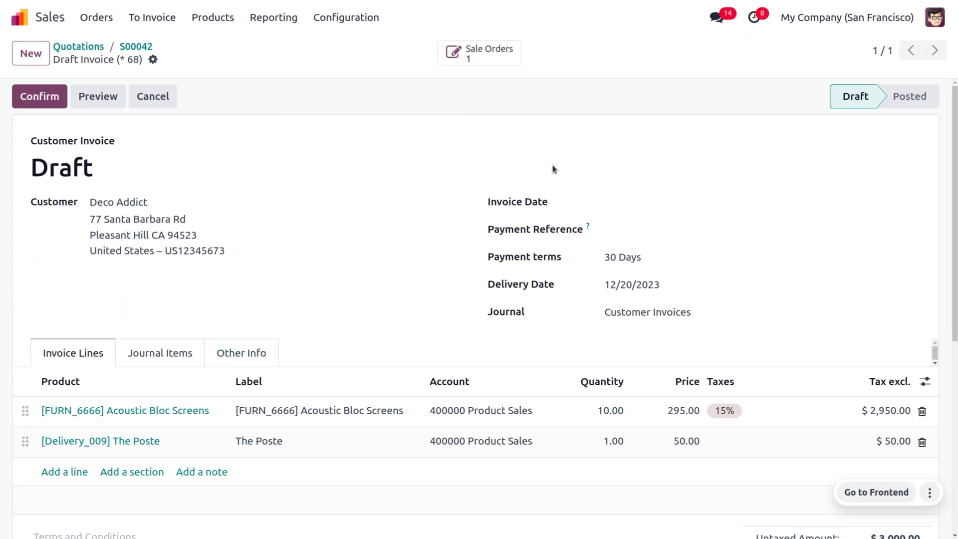
pyautogui.click(59, 92)
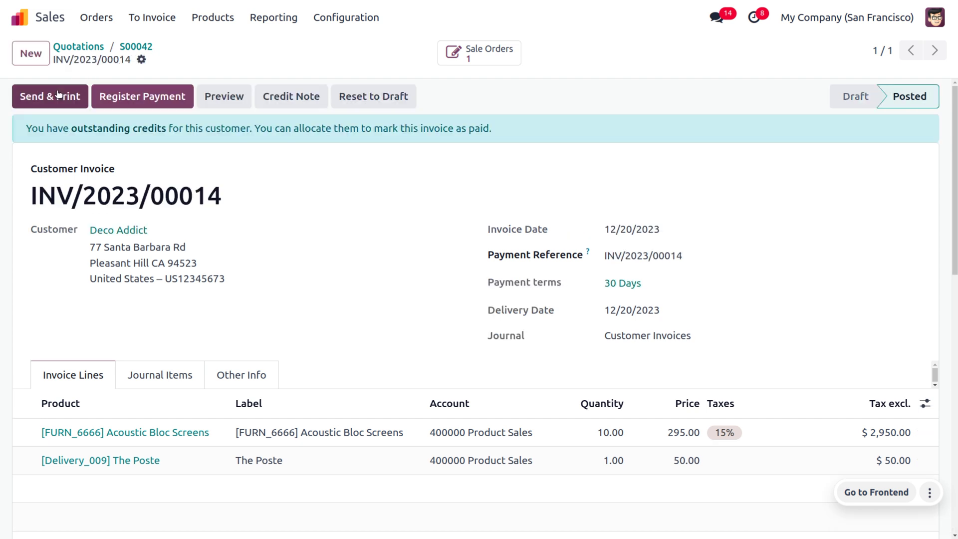
pyautogui.click(157, 93)
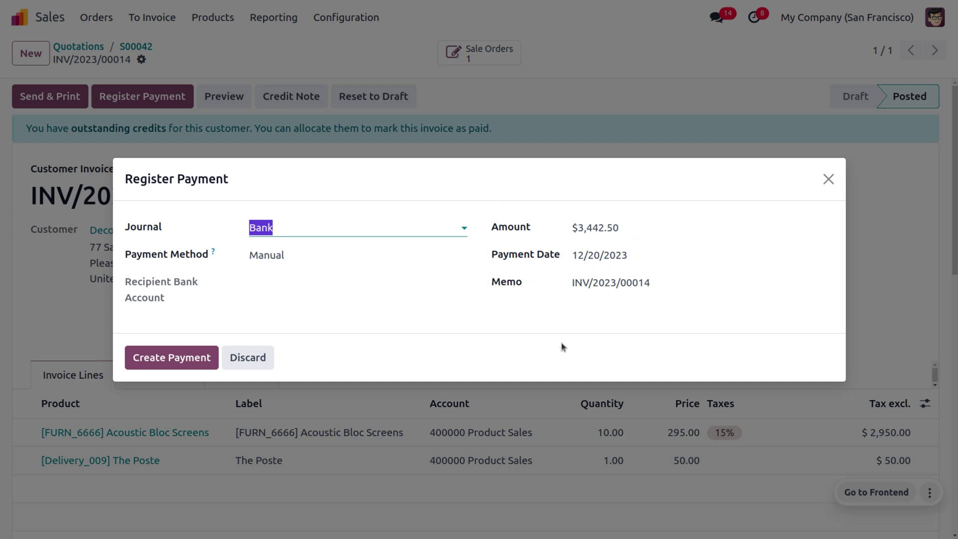
pyautogui.click(174, 356)
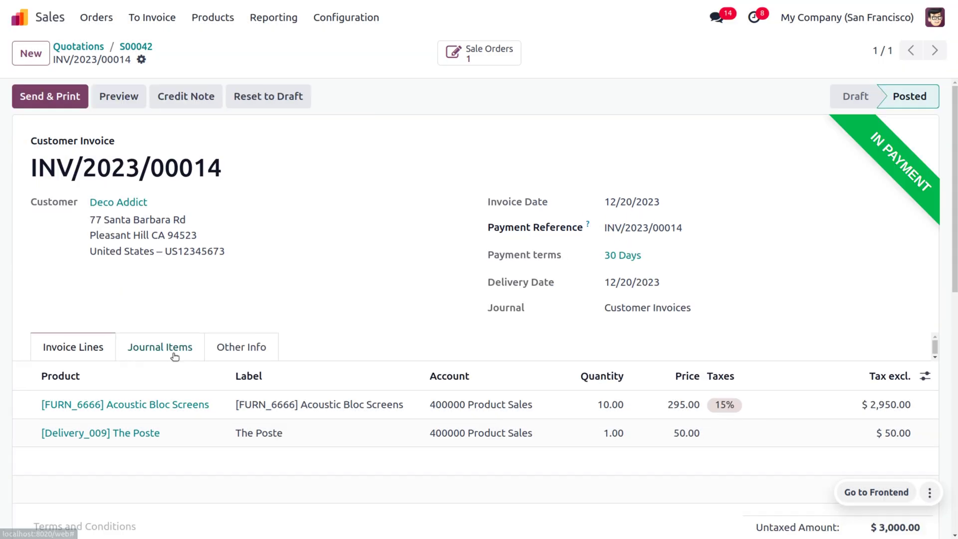